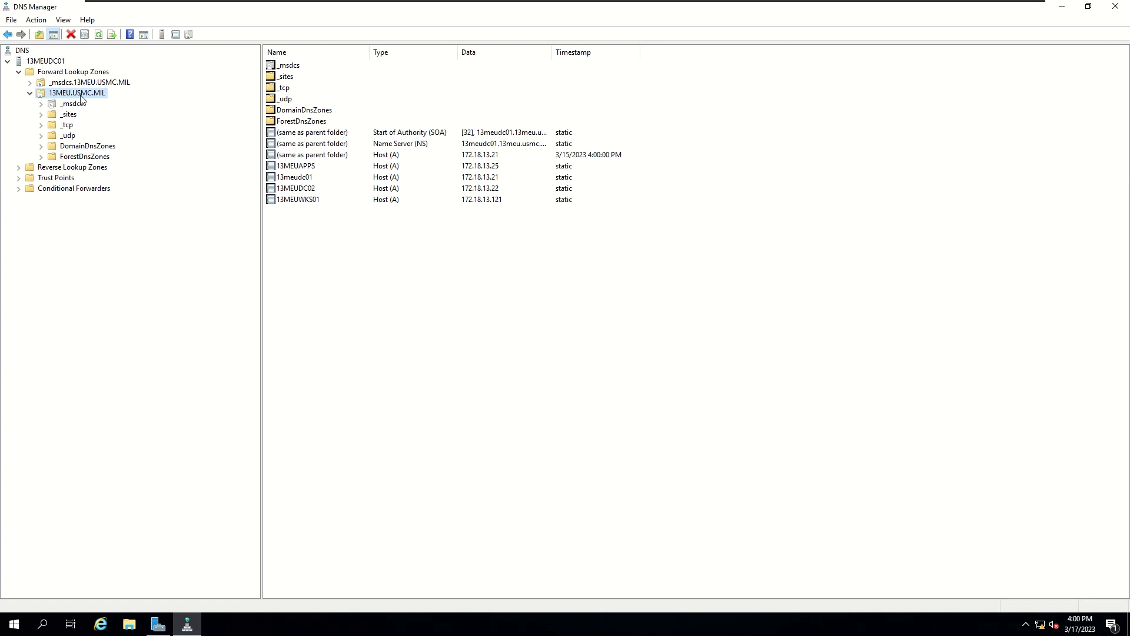
Start a new Mail Exchanger (MX) record in the 13MEU.USMC.MIL forward lookup zone.
left_click(520, 319)
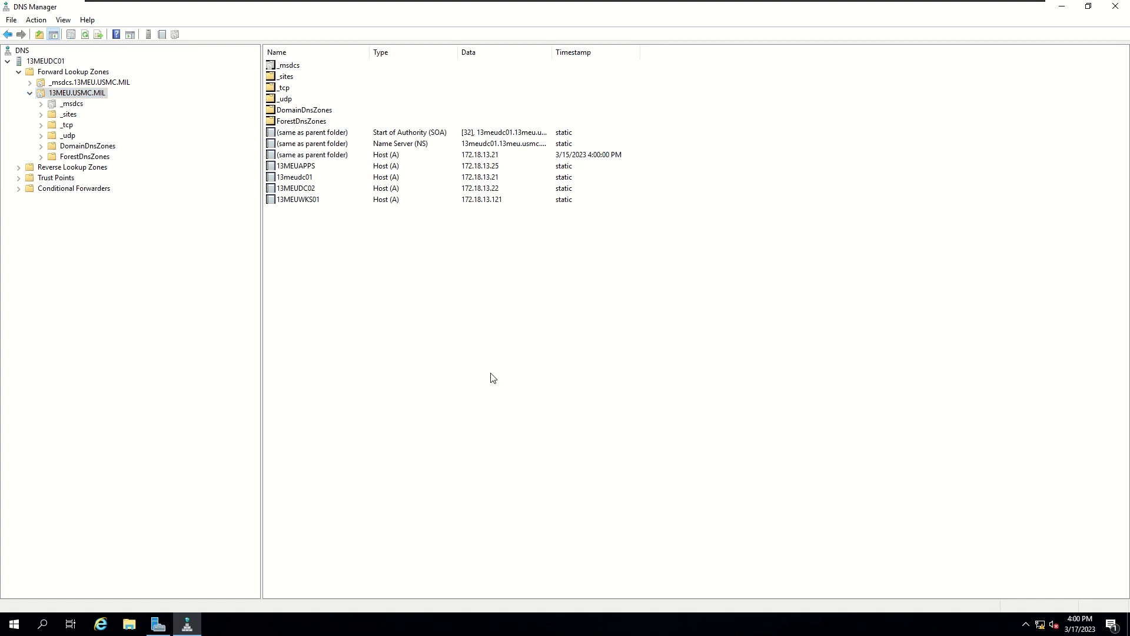
right_click(495, 301)
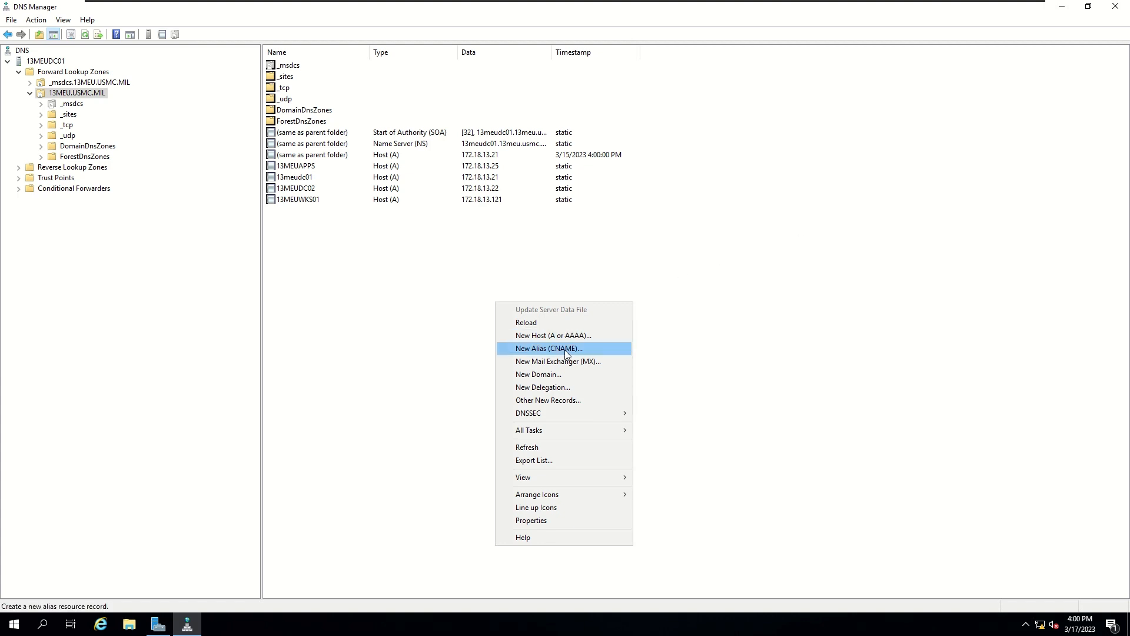
left_click(598, 361)
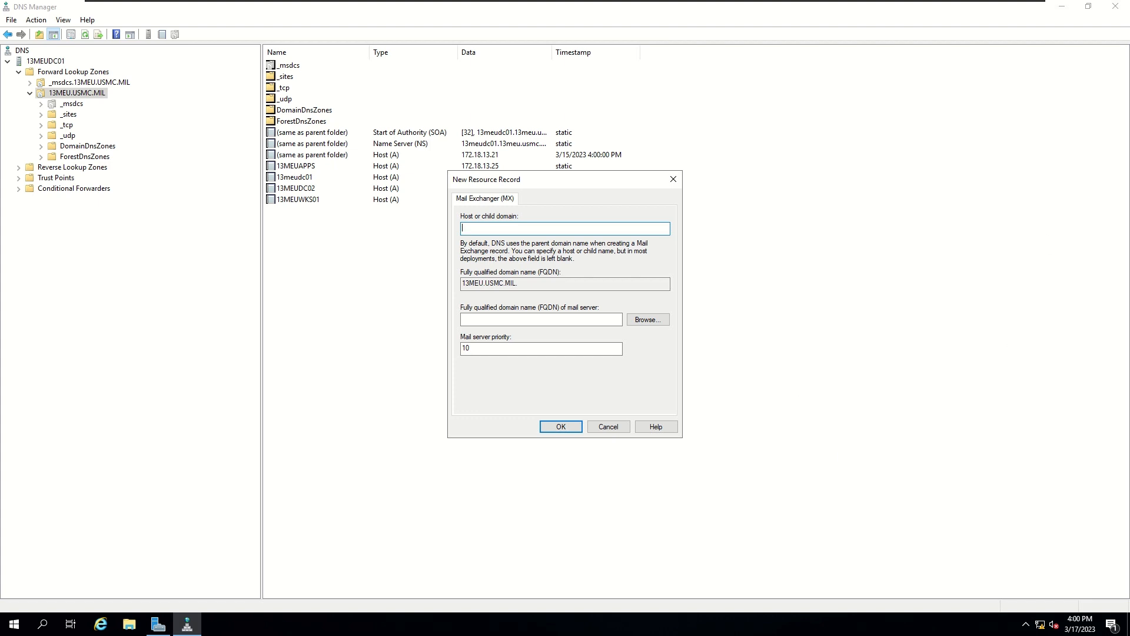
Consult the Exchange DNS Records table in the Lab Data Sheet PDF for the required names, record types and values.
left_click_drag(1129, 89, 863, 15)
scroll(608, 464, "down", 1)
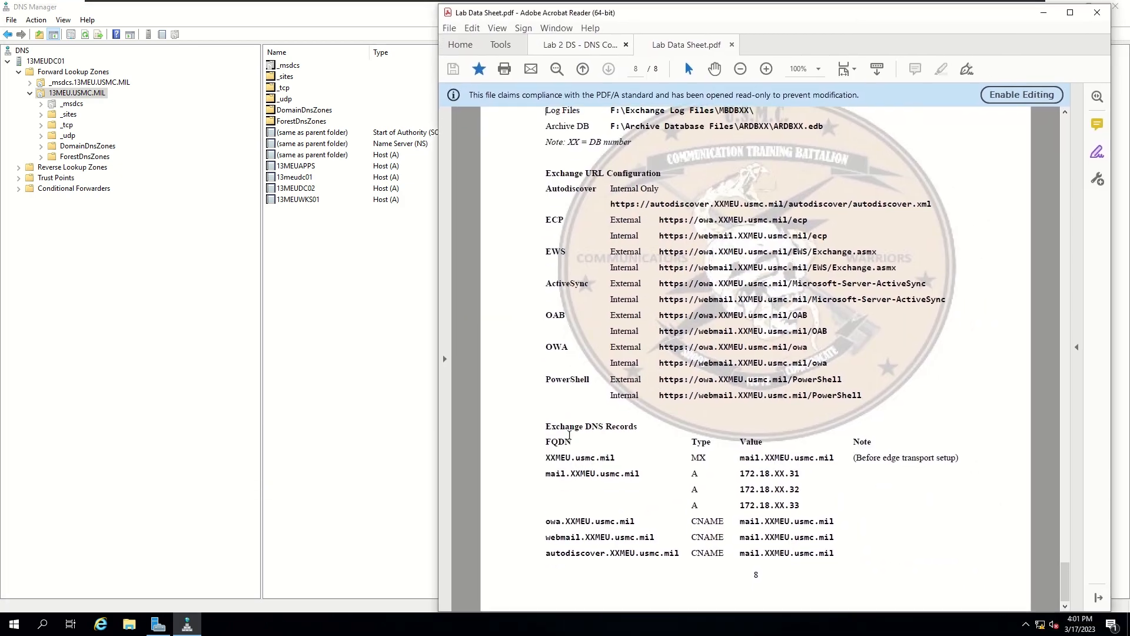
left_click_drag(544, 422, 773, 521)
left_click(960, 543)
left_click_drag(537, 452, 803, 553)
left_click(898, 550)
left_click_drag(788, 45, 1129, 60)
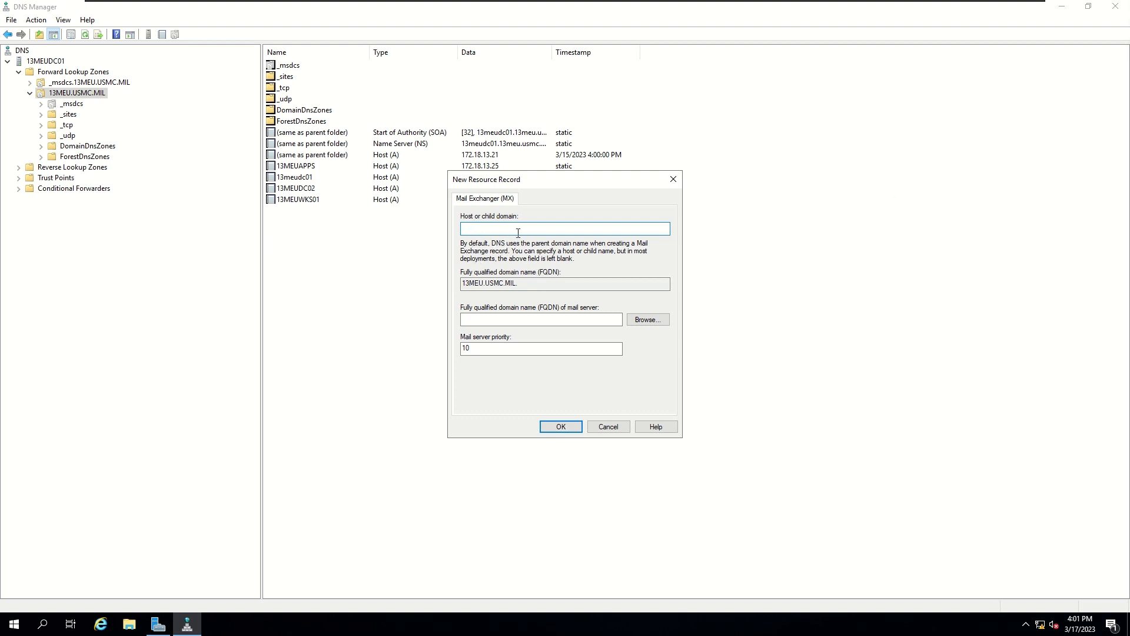
Set the MX record's mail server FQDN to mail.13meu.usmc.mil, leaving the host name blank, and create the record.
left_click(493, 318)
left_click_drag(569, 283, 455, 288)
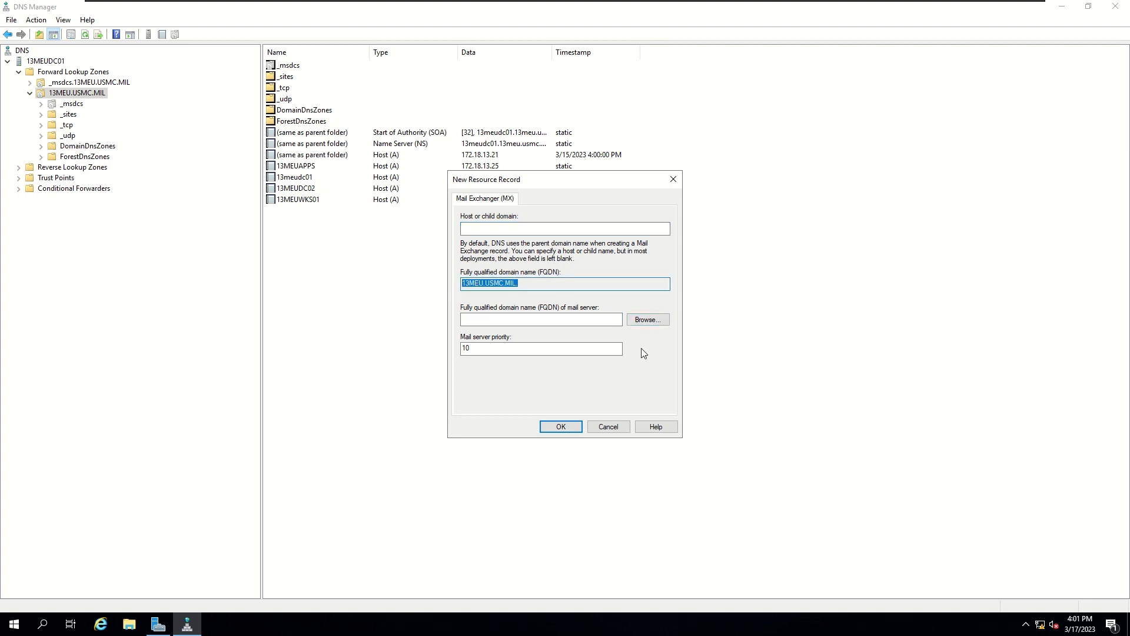
left_click(550, 320)
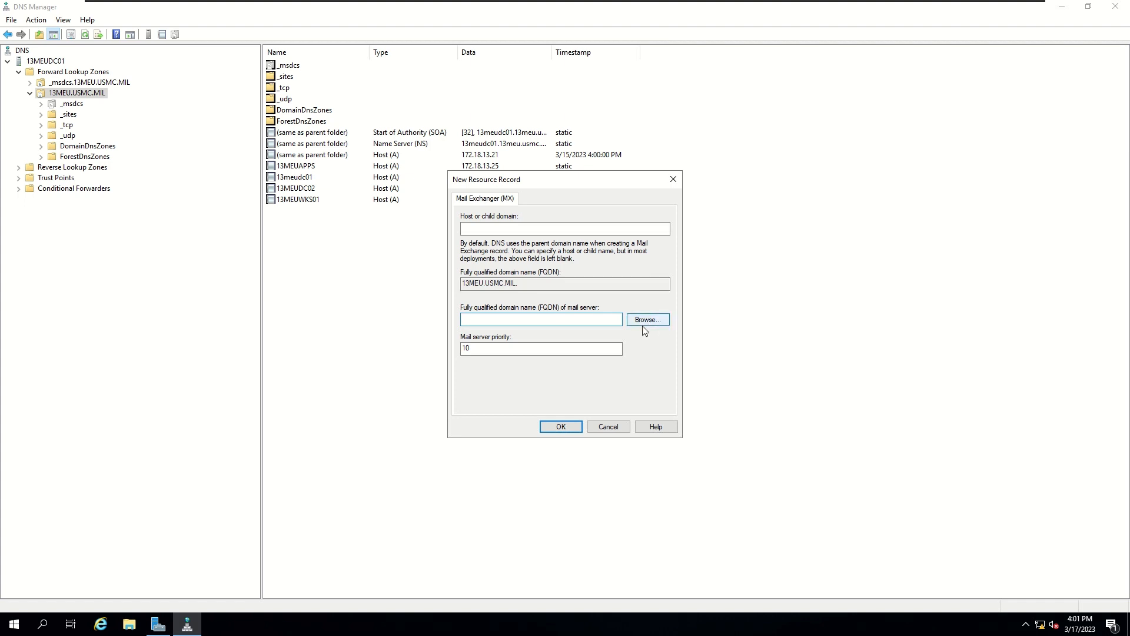
type("mail.13meu.usmc.mil")
left_click(567, 426)
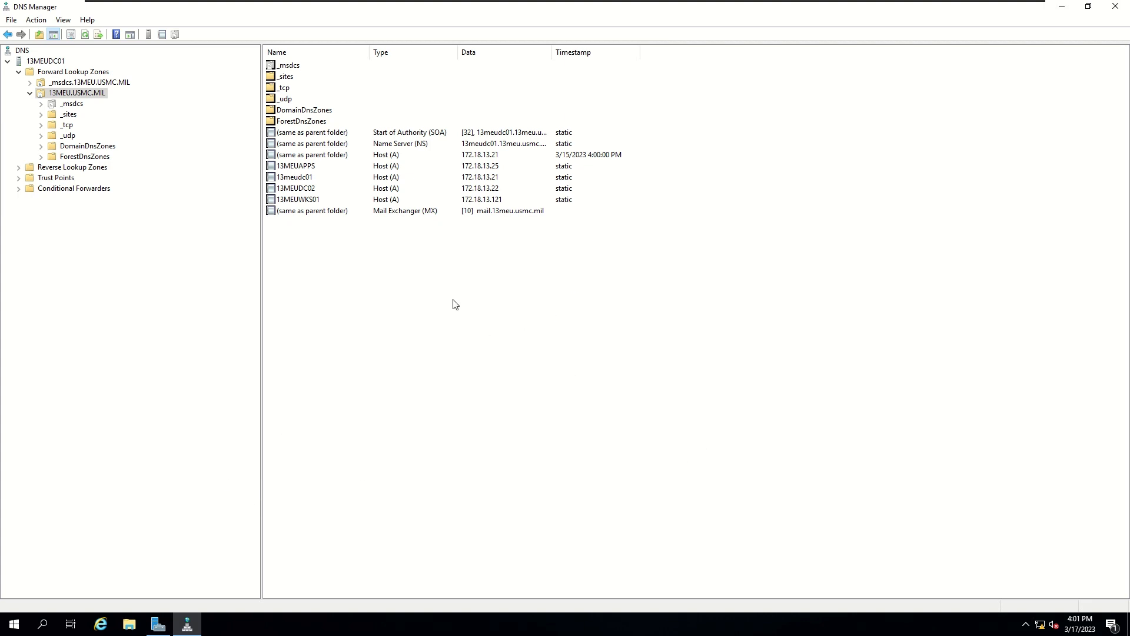
Review the new MX record and look into the server's Reverse Lookup Zones.
left_click_drag(303, 237, 509, 218)
left_click(18, 168)
left_click(54, 178)
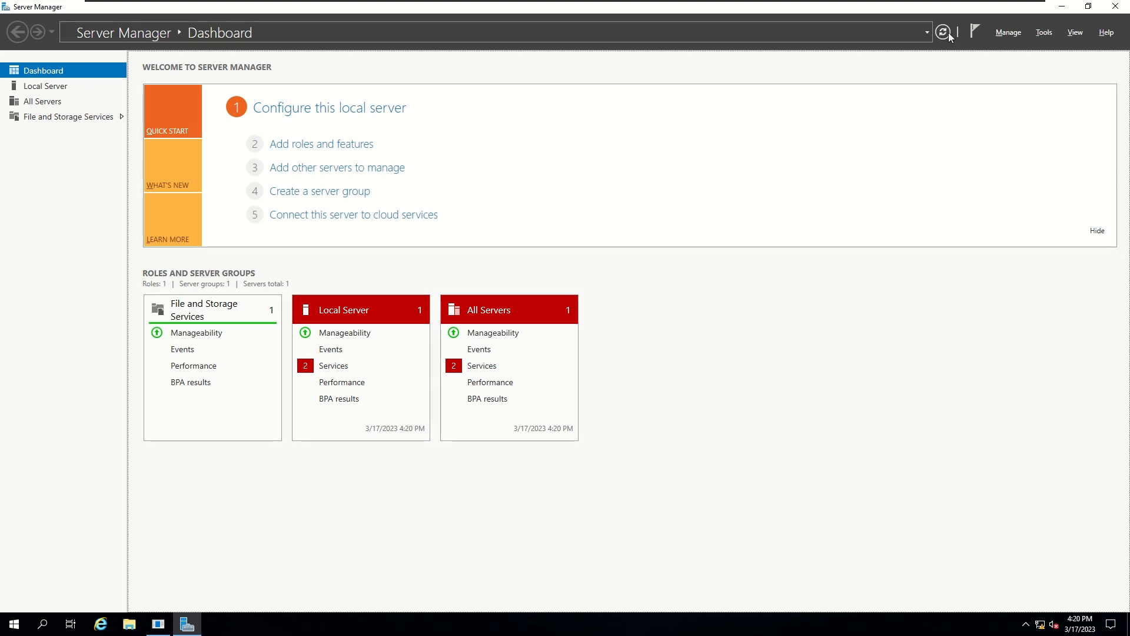
In Server Manager, begin adding roles through a role-based installation with 13MEUAPPS as the destination server.
left_click(997, 32)
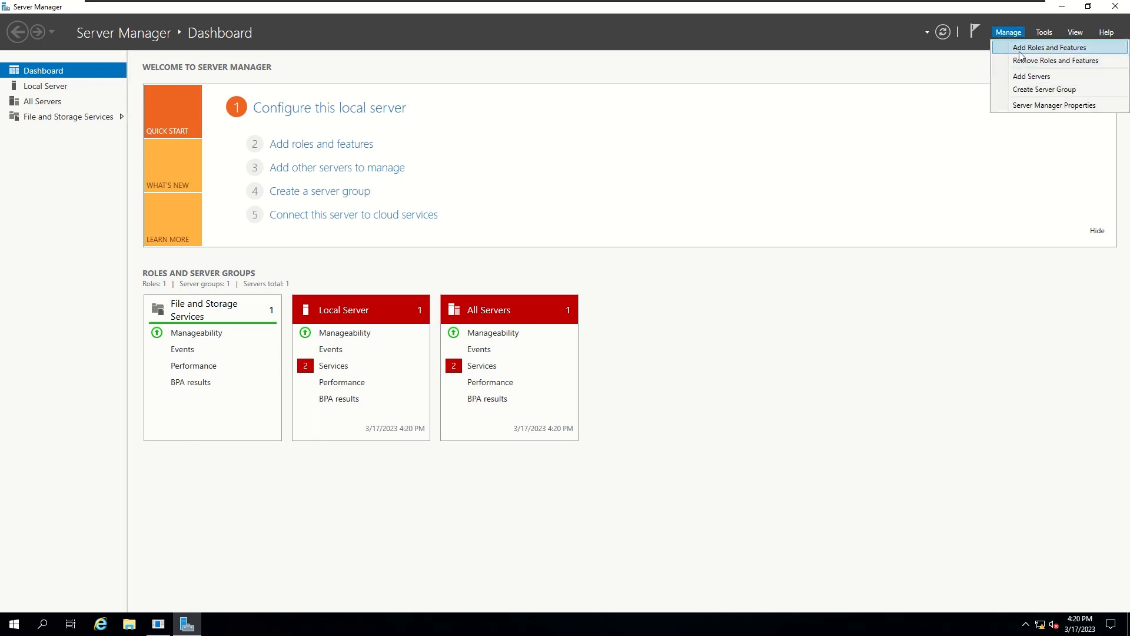
left_click(1021, 46)
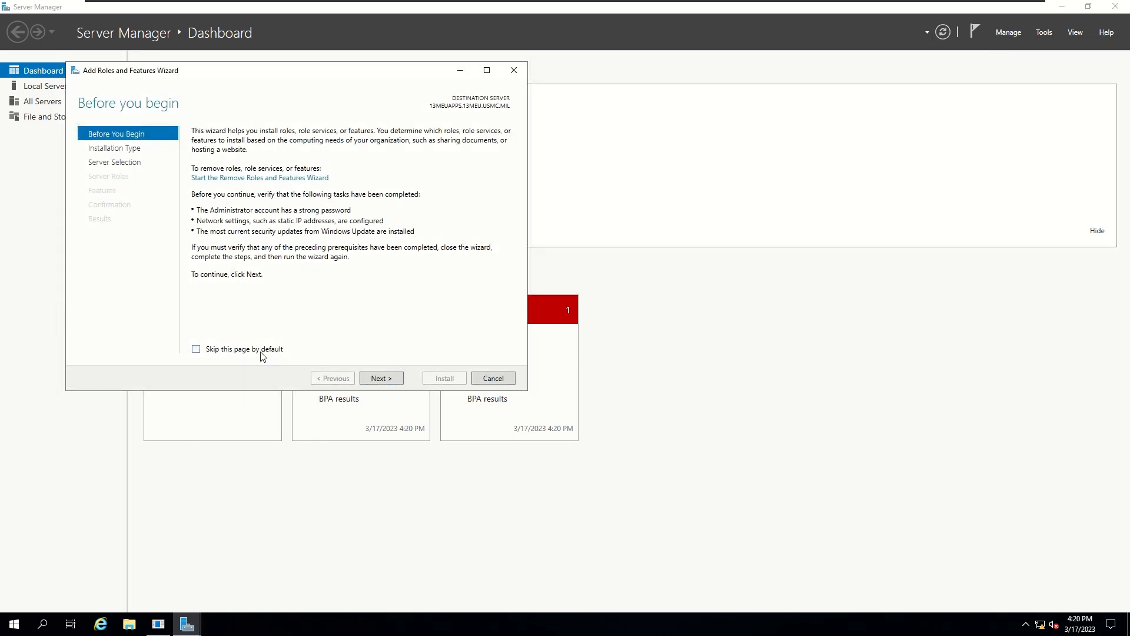
left_click(379, 378)
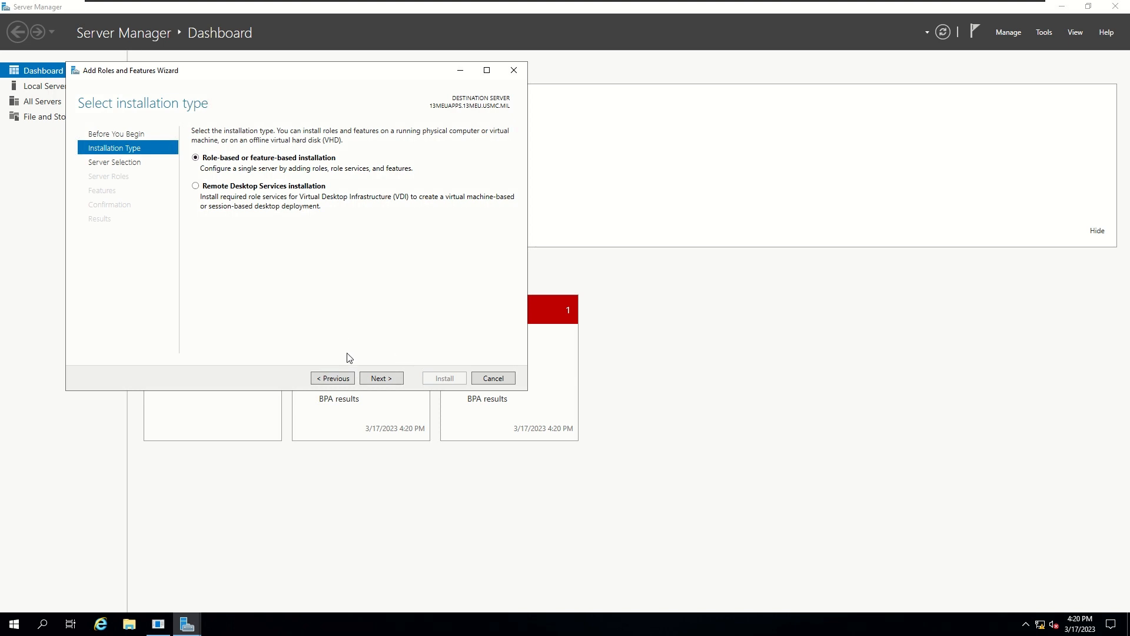
left_click(379, 381)
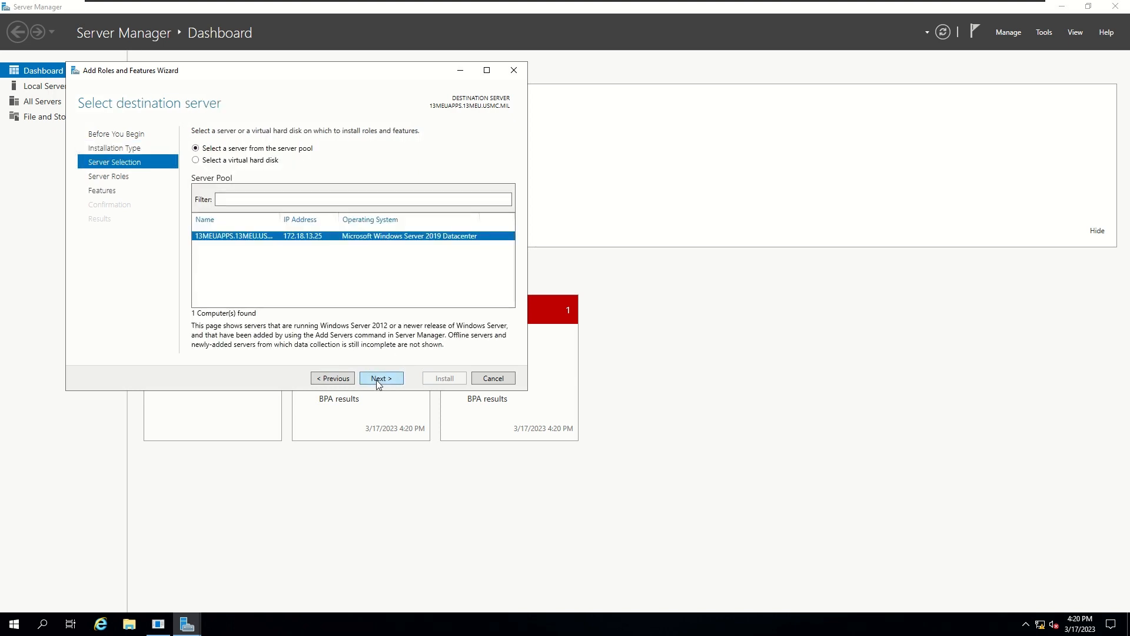
left_click(376, 379)
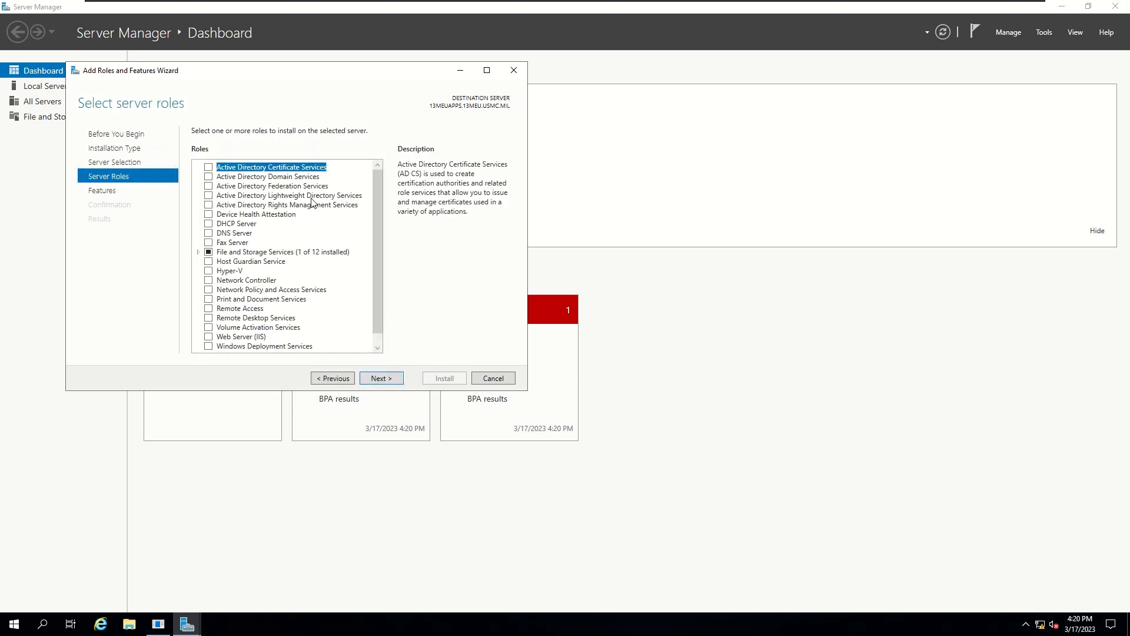
Select the DNS Server role with its required features, keep the default feature selection, and install it.
left_click(210, 242)
left_click(333, 326)
left_click(378, 377)
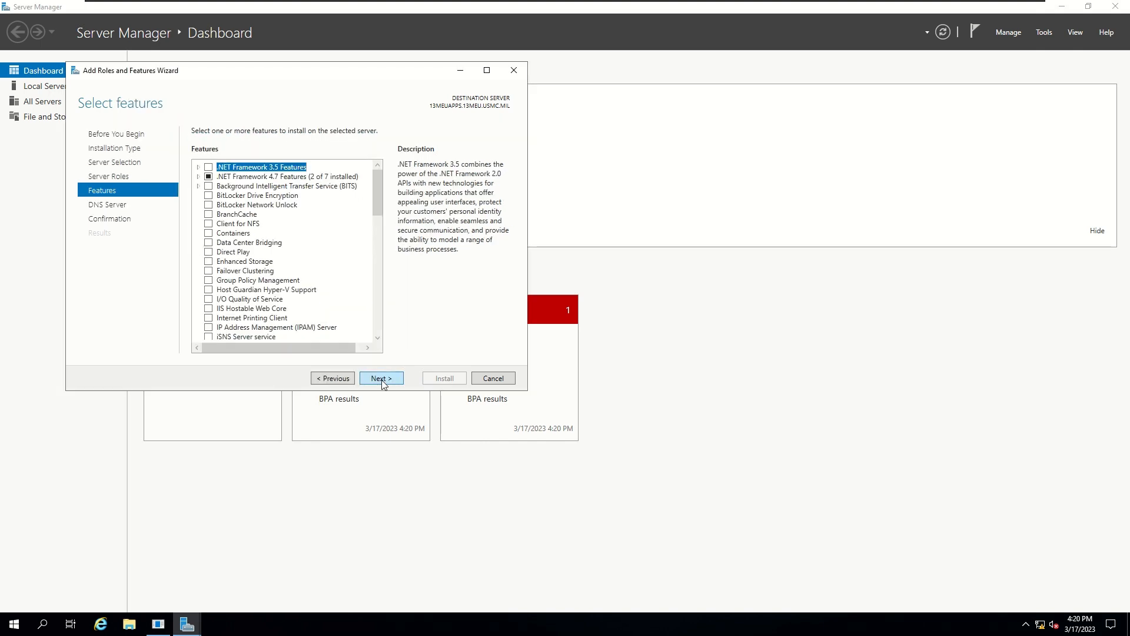
left_click(378, 378)
left_click(379, 378)
left_click(444, 378)
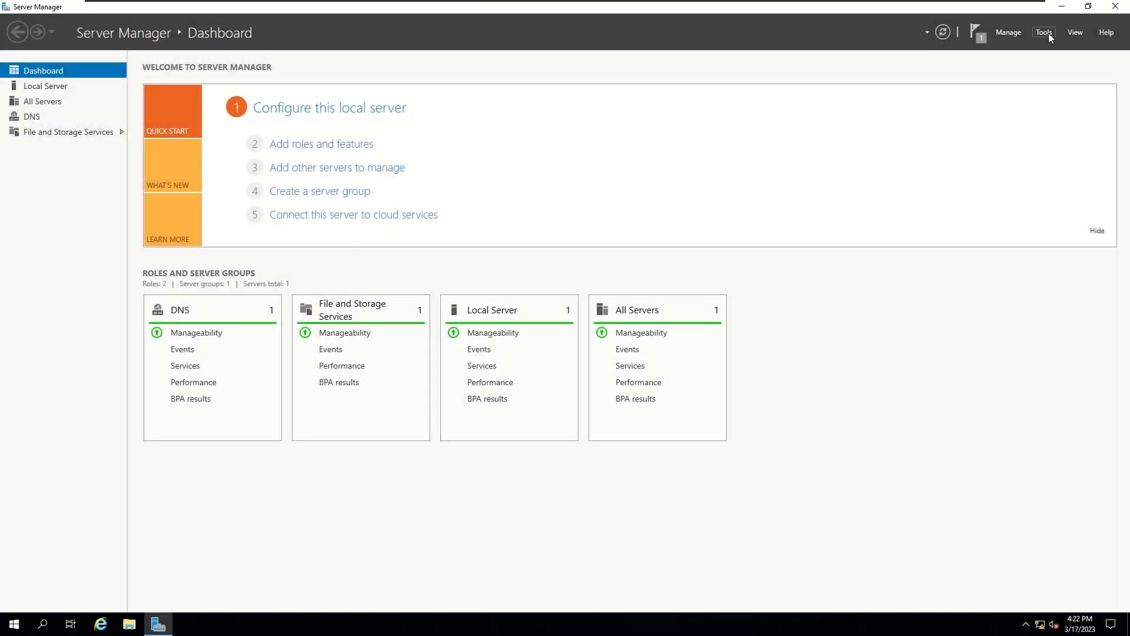
Switch to DNS Manager, put Server Manager out of the way, and expand the 13MEUAPPS server.
left_click(1047, 33)
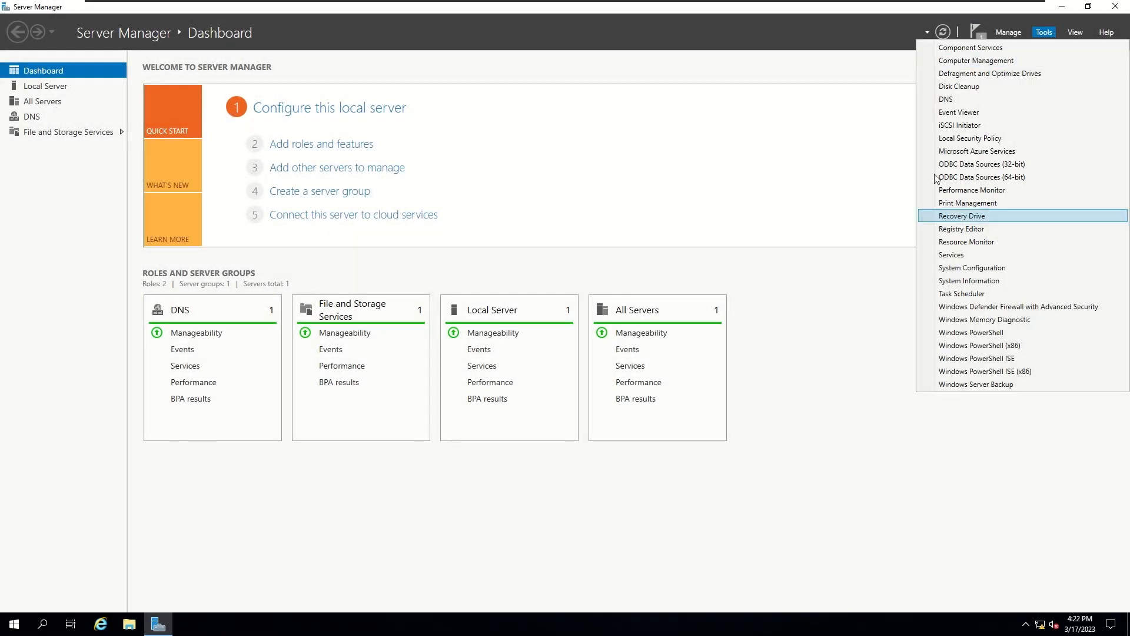
left_click(950, 100)
left_click(1064, 9)
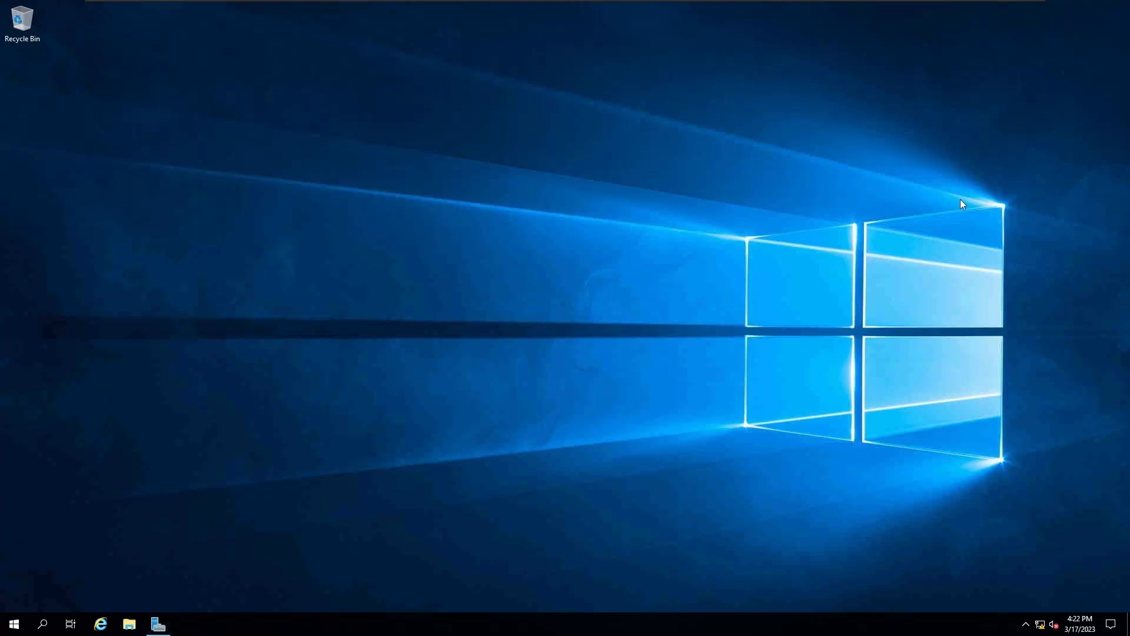
left_click(433, 37)
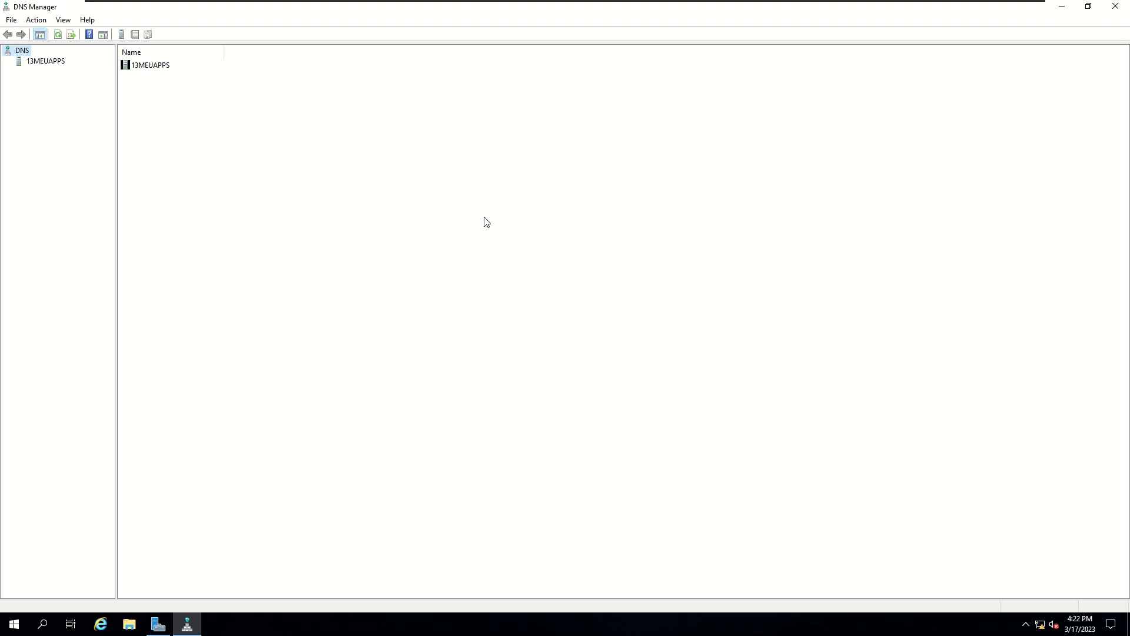
left_click(27, 65)
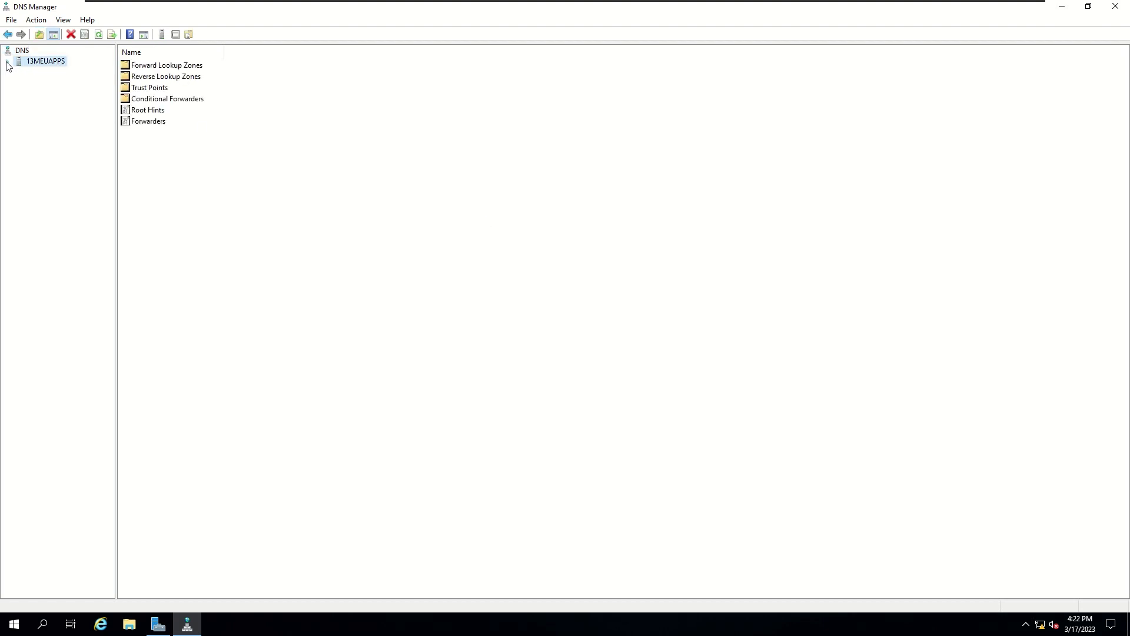
left_click(7, 62)
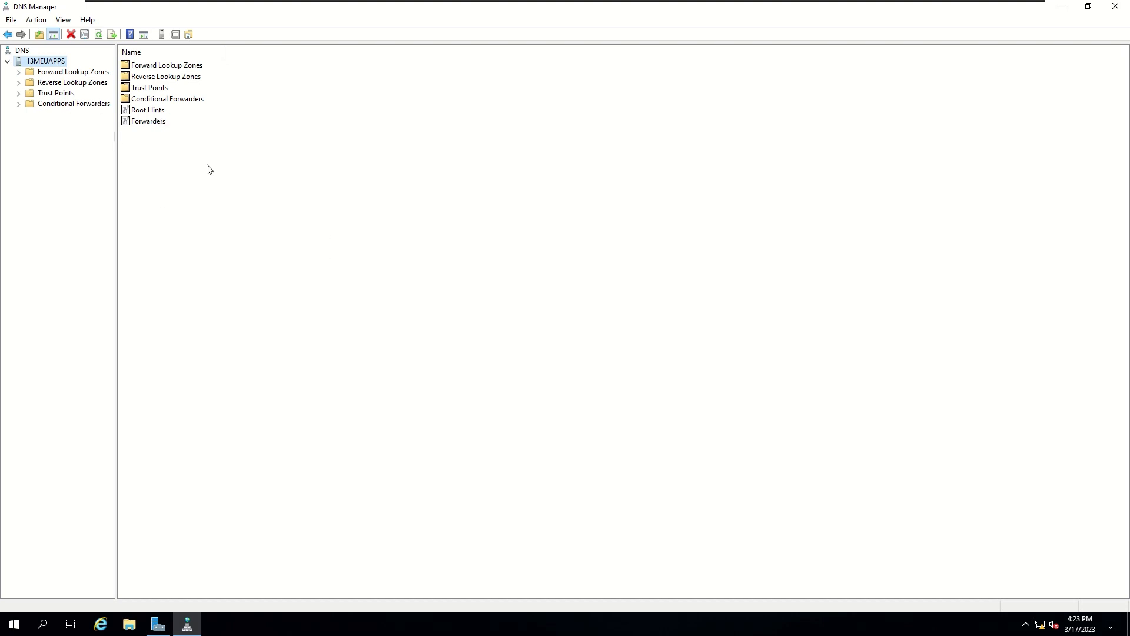
Start a new zone on 13MEUAPPS, choosing a secondary zone of the forward lookup type.
right_click(54, 64)
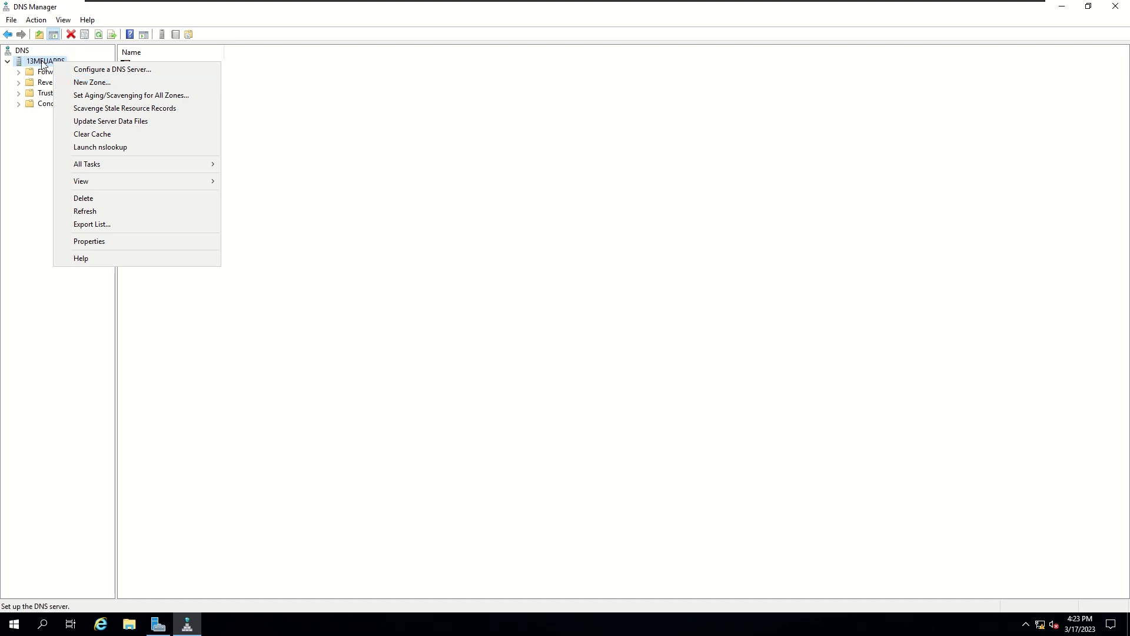
left_click(86, 88)
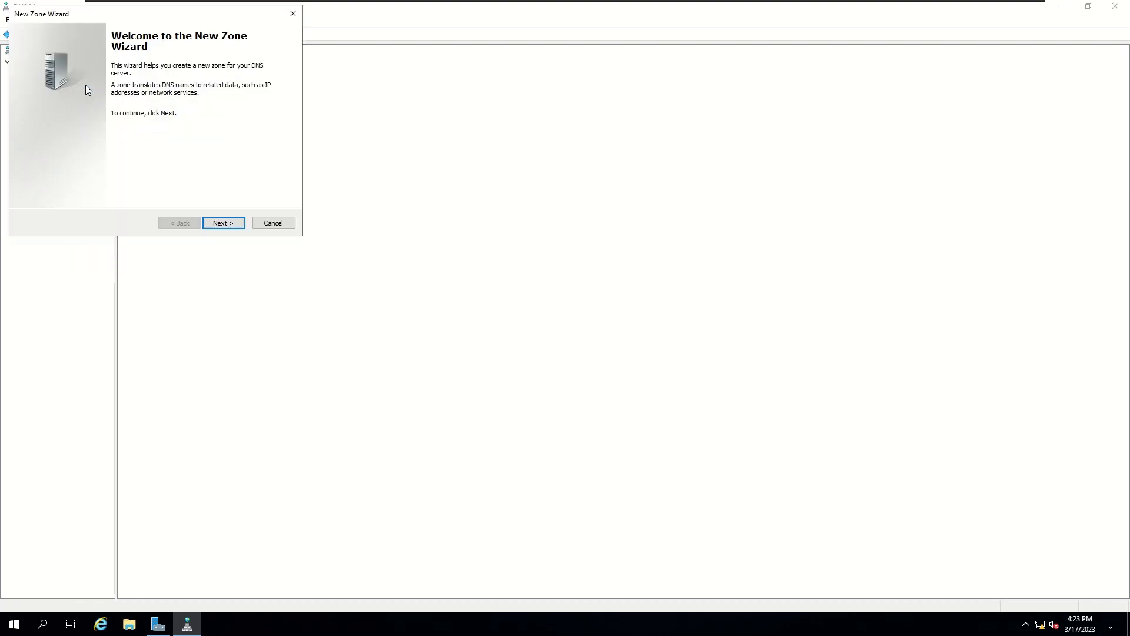
left_click_drag(174, 18, 697, 189)
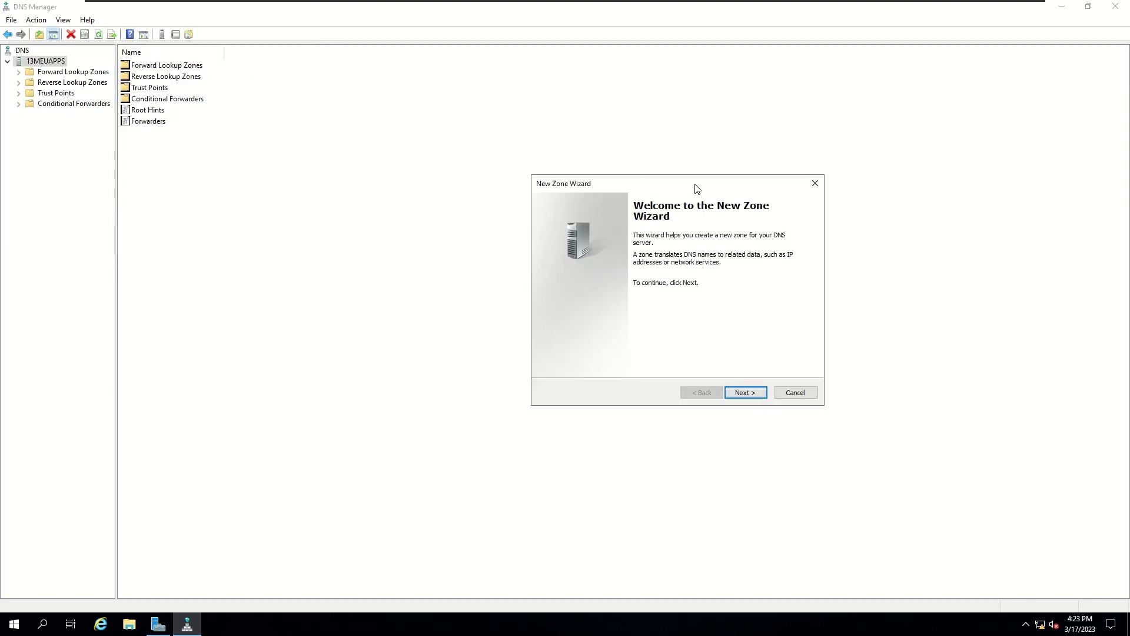
left_click(744, 394)
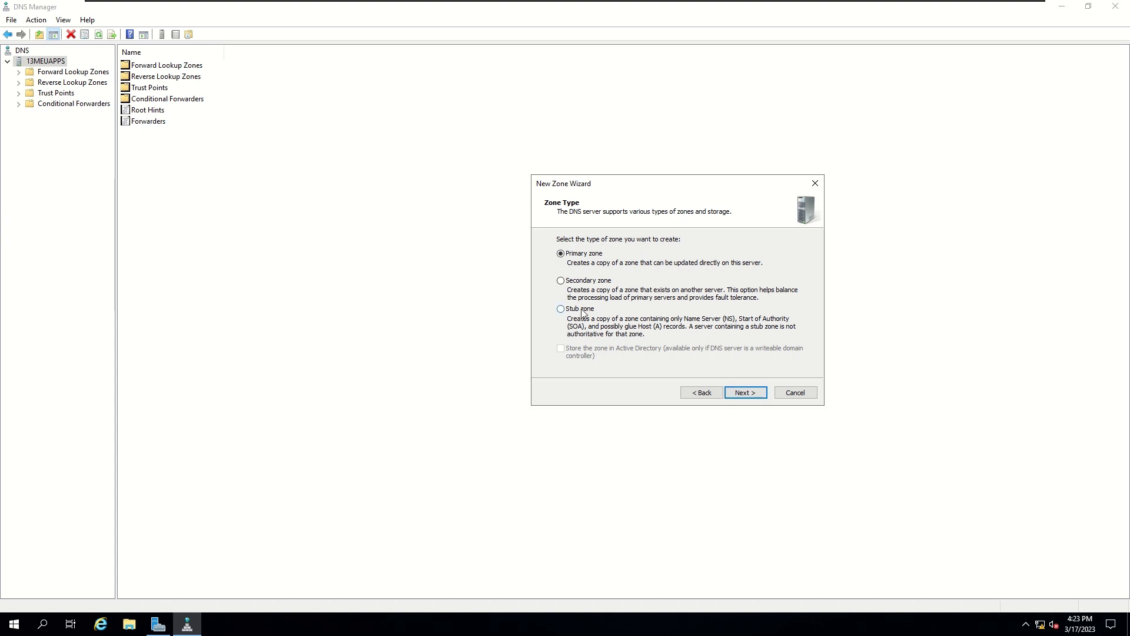
left_click(595, 282)
left_click(748, 394)
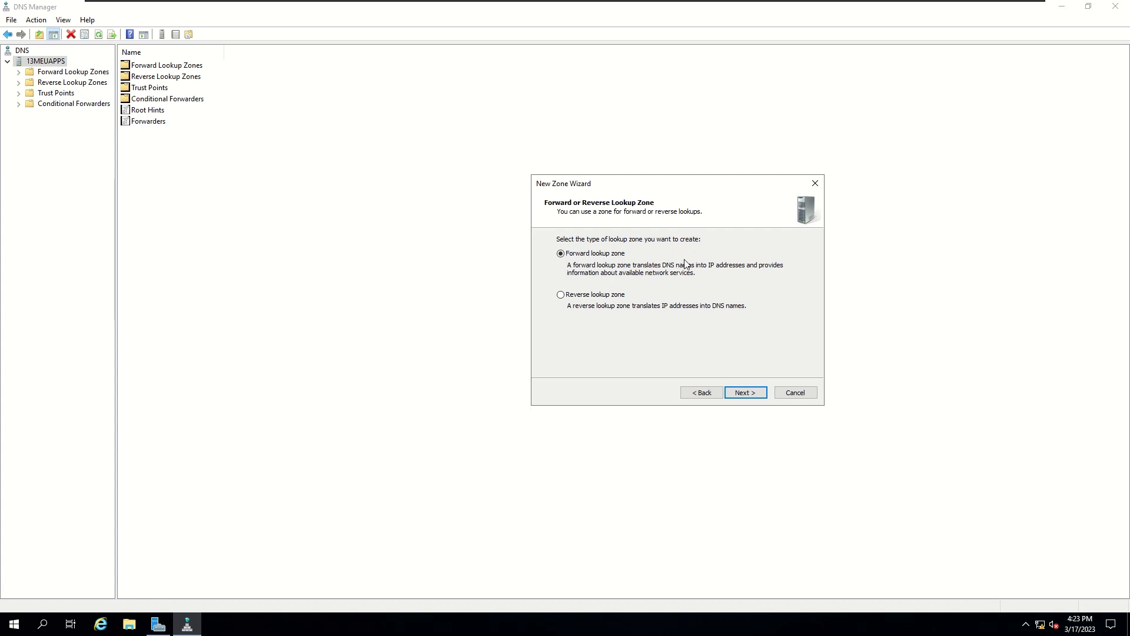
left_click(749, 395)
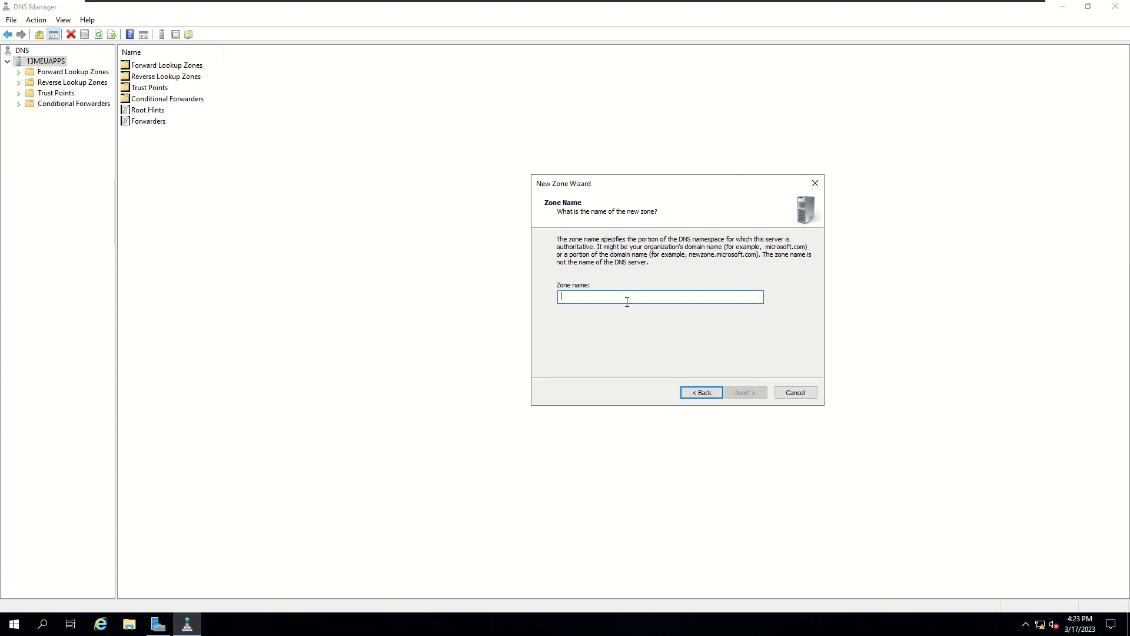
Name the secondary zone 13MEU.USMC.MIL and continue to the master DNS servers.
type("13")
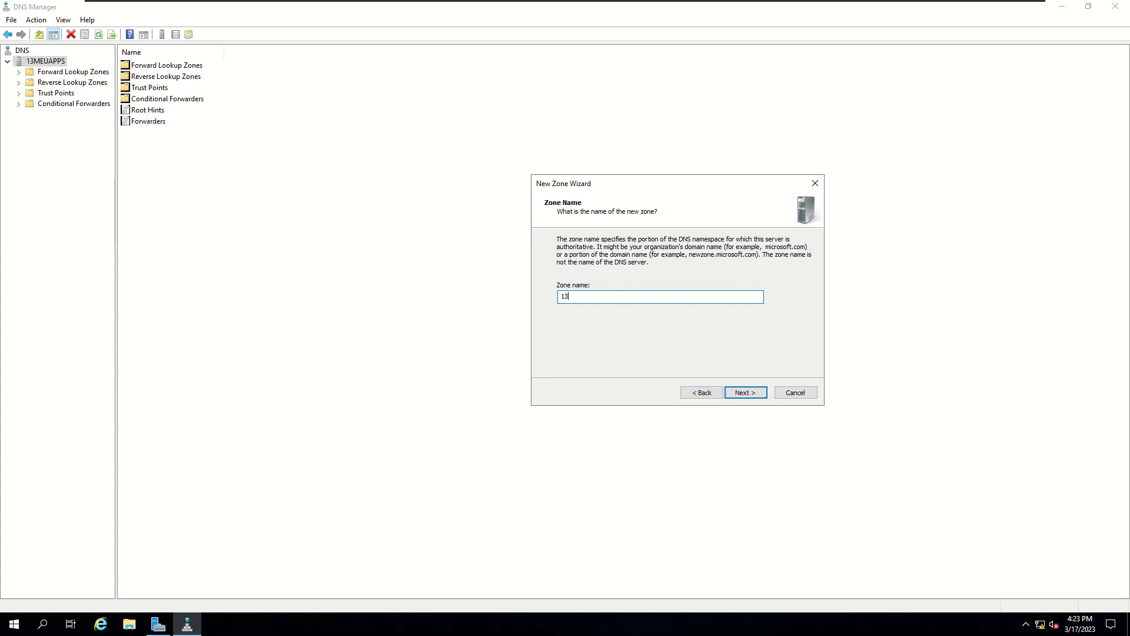
type("MEU.USMC.MIL")
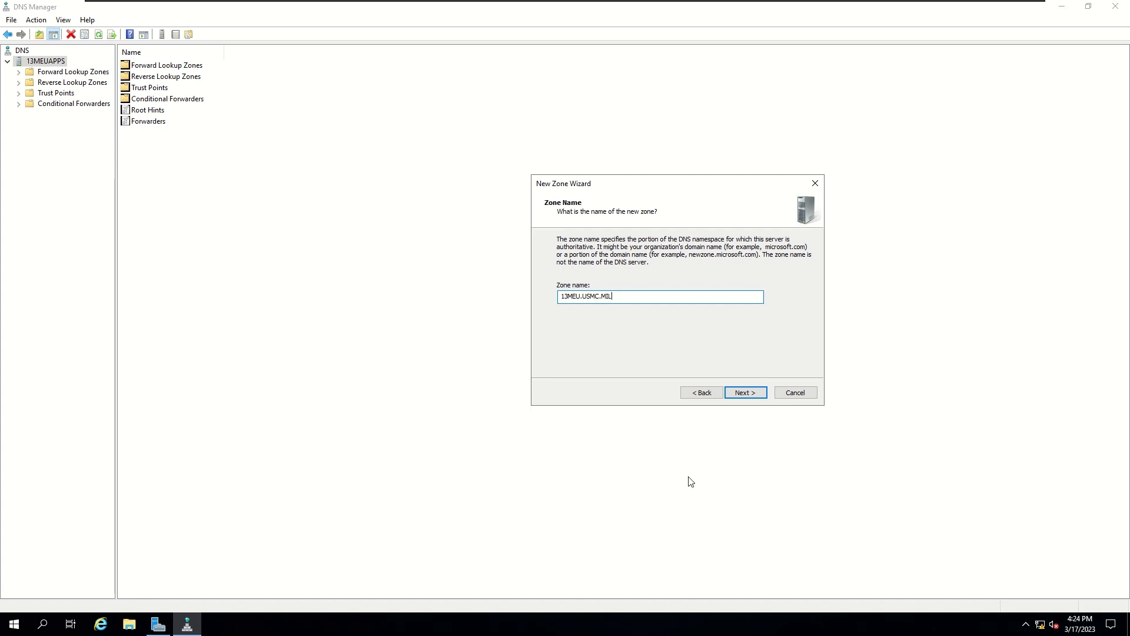
left_click(753, 394)
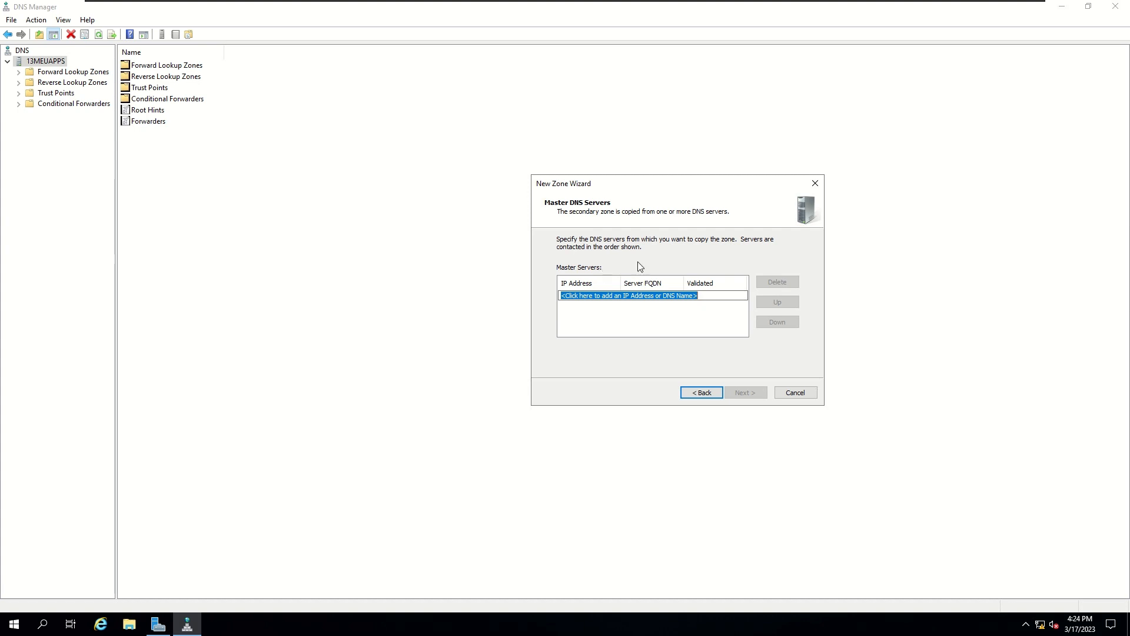
Add 13MEUDC01 as a master server for the secondary zone.
left_click(587, 296)
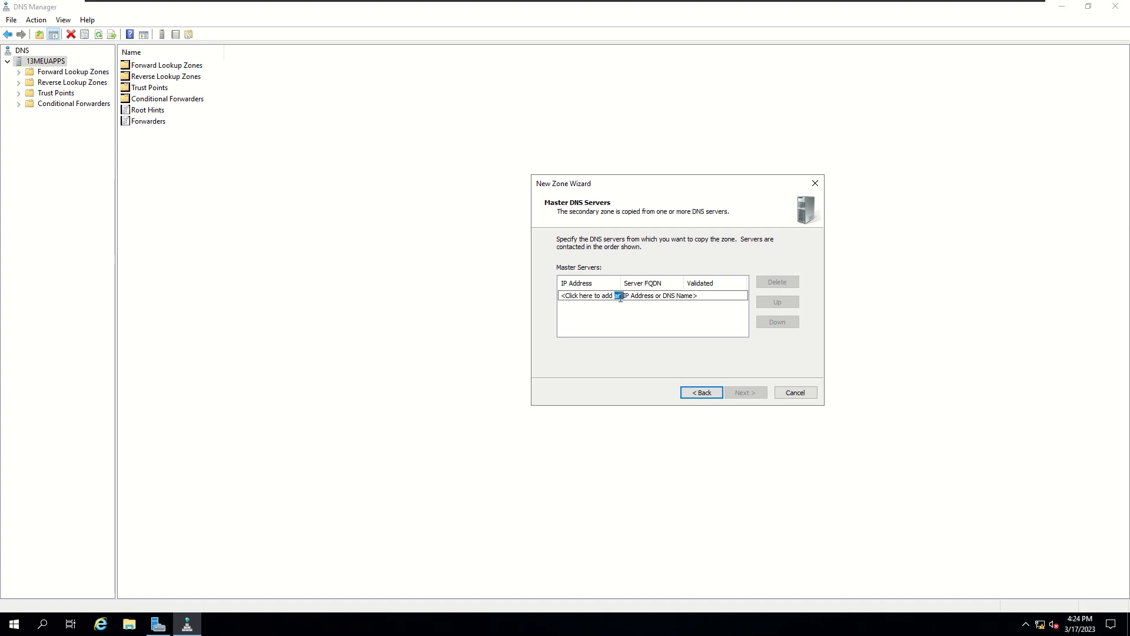
left_click_drag(706, 296, 462, 303)
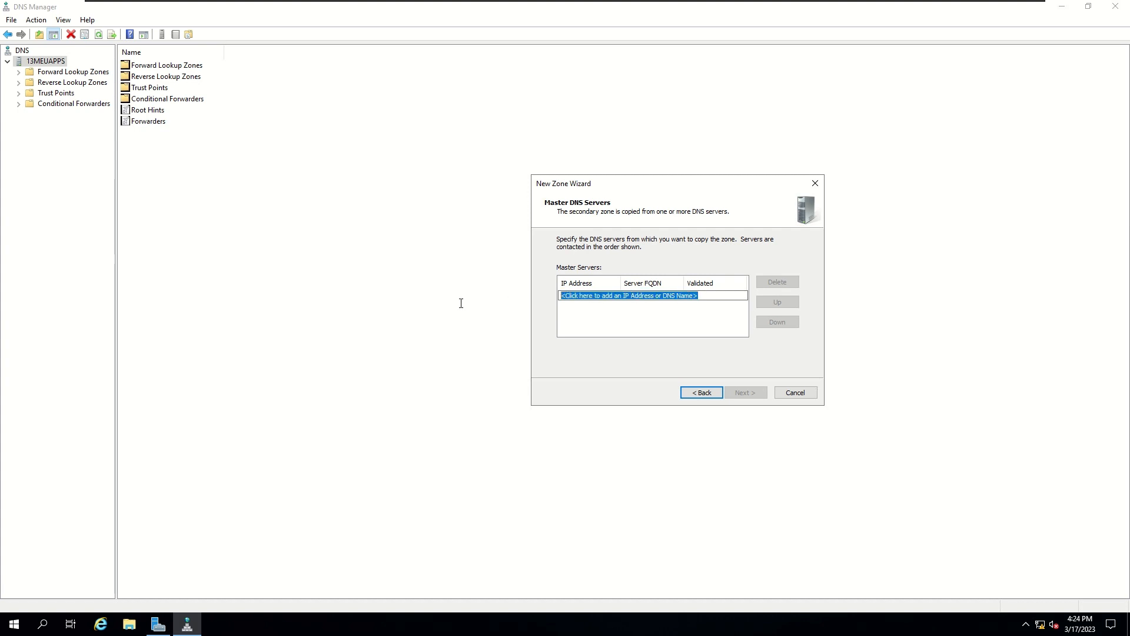
type("13M")
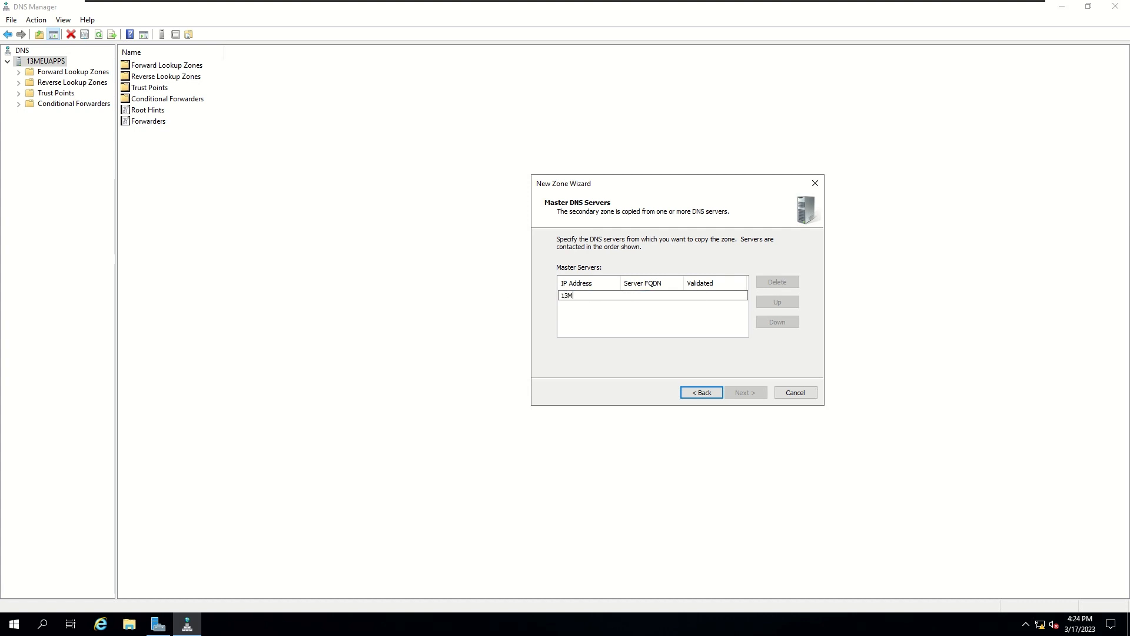
type("EUDC01")
key("Return")
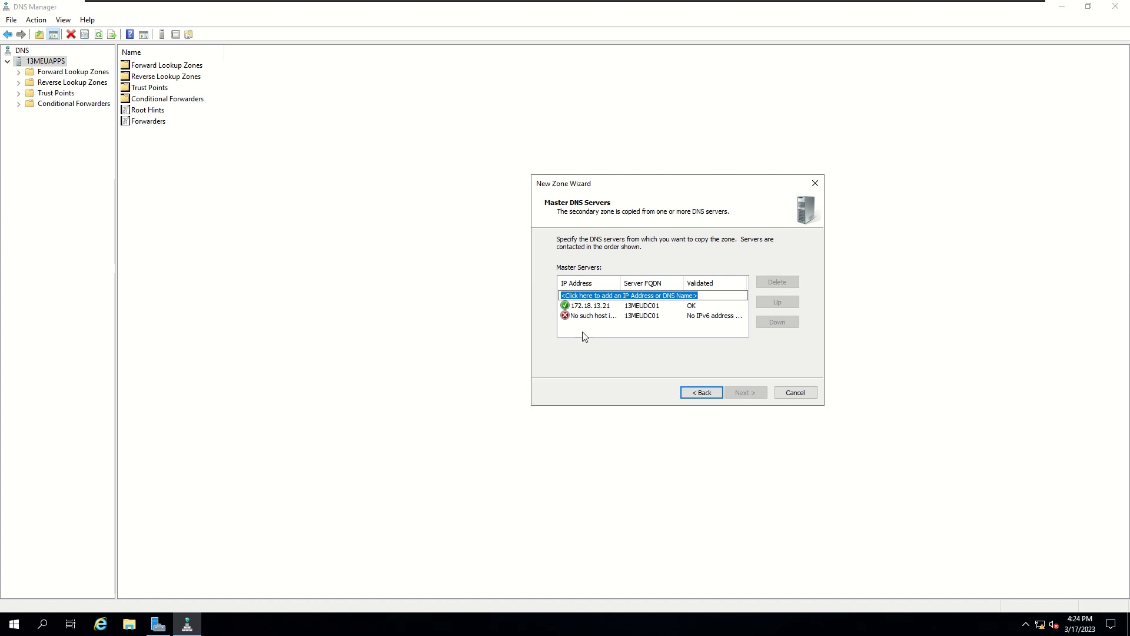
left_click(615, 306)
key("Return")
left_click(717, 307)
key("Escape")
left_click(668, 307)
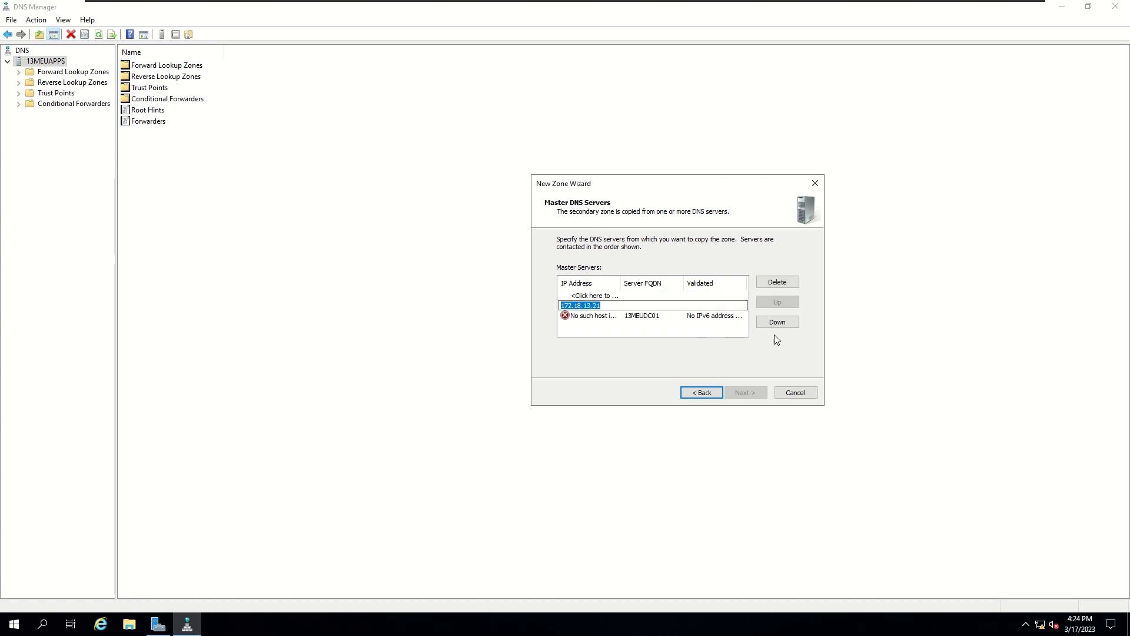
left_click(671, 331)
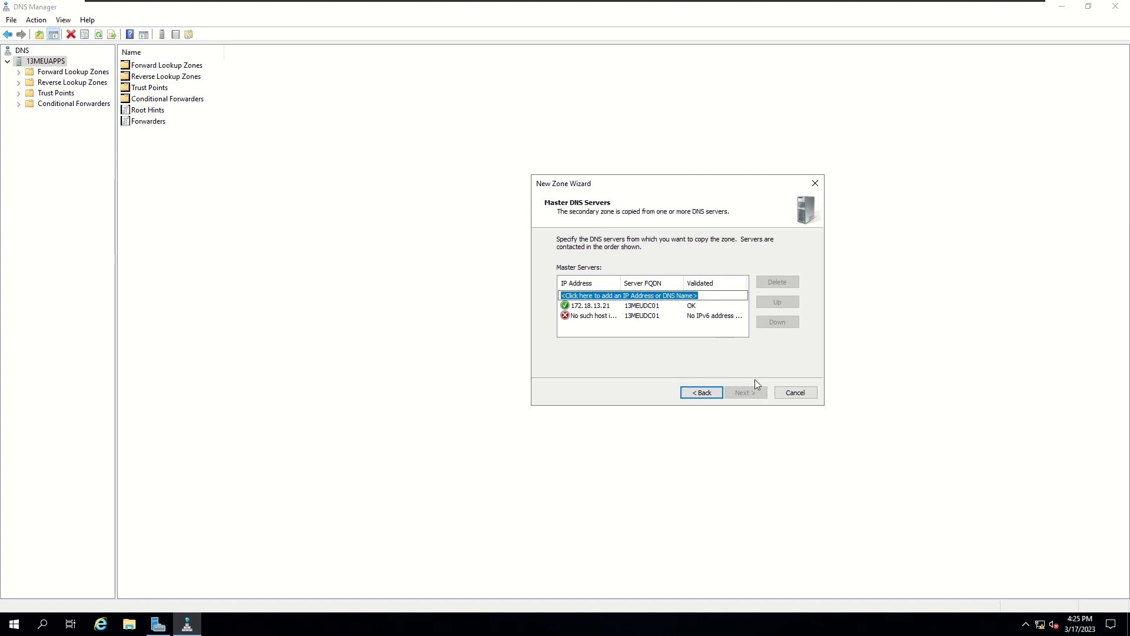
Delete the unresolved 13MEUDC01 entry from the master servers list, leaving only 172.18.13.21.
left_click(703, 305)
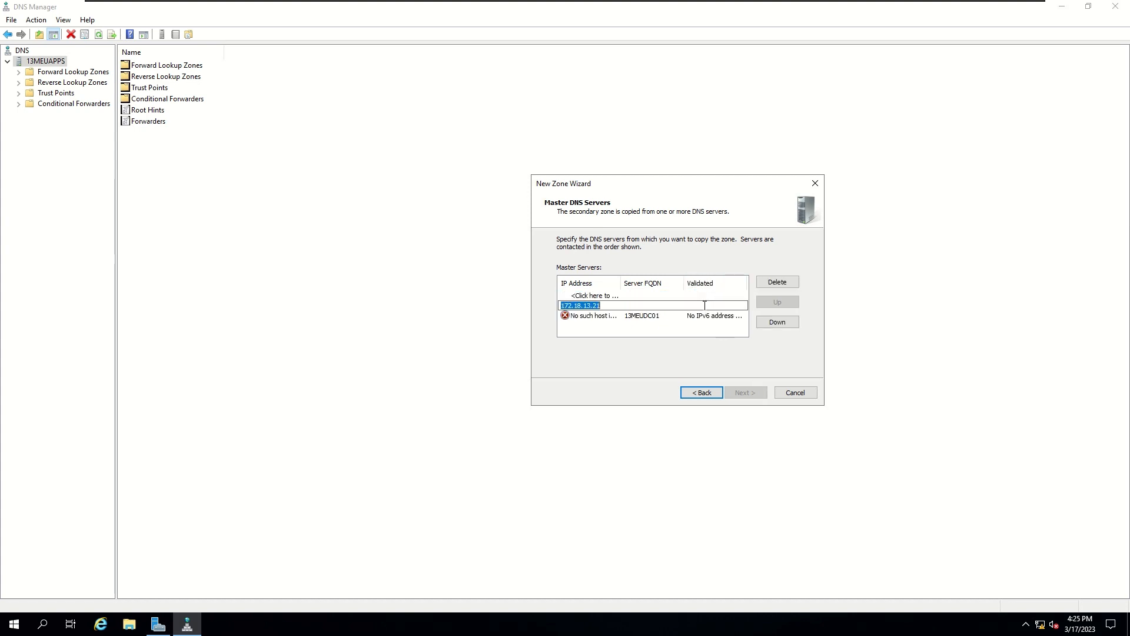
left_click(705, 316)
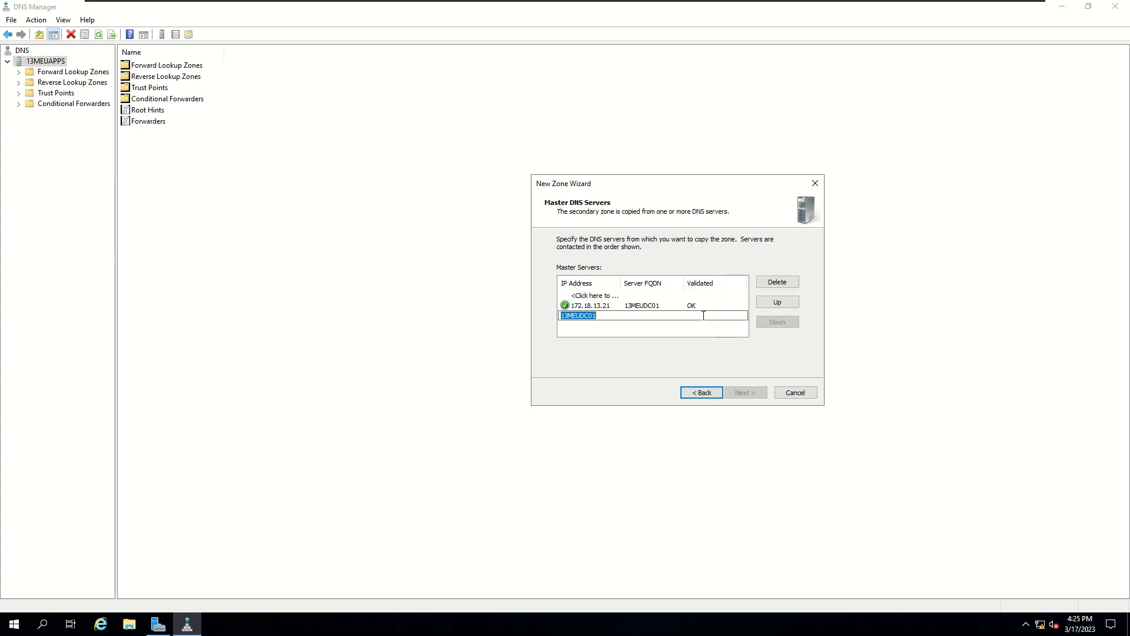
left_click(790, 282)
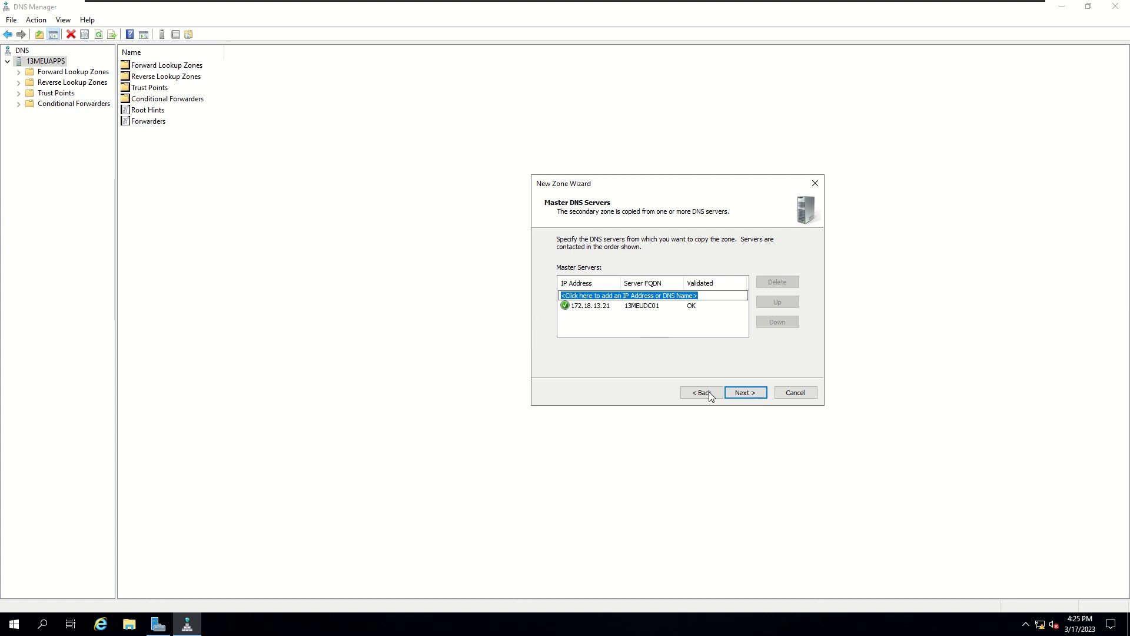
Finish creating the secondary zone and open 13MEU.USMC.MIL under the forward lookup zones of 13MEUAPPS.
left_click(752, 393)
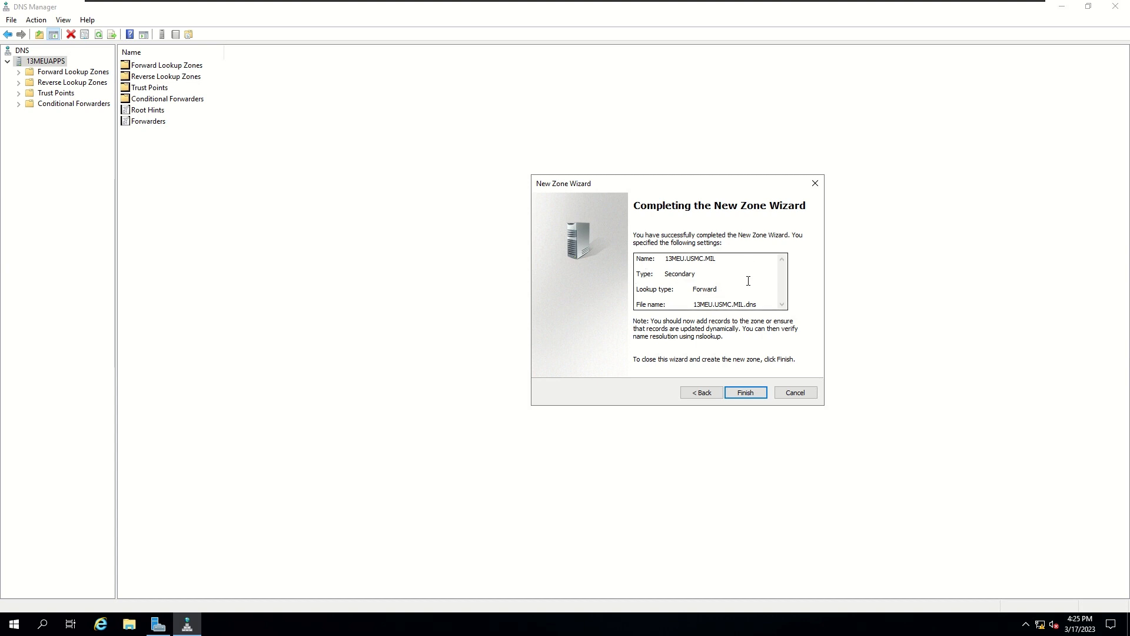
left_click(755, 393)
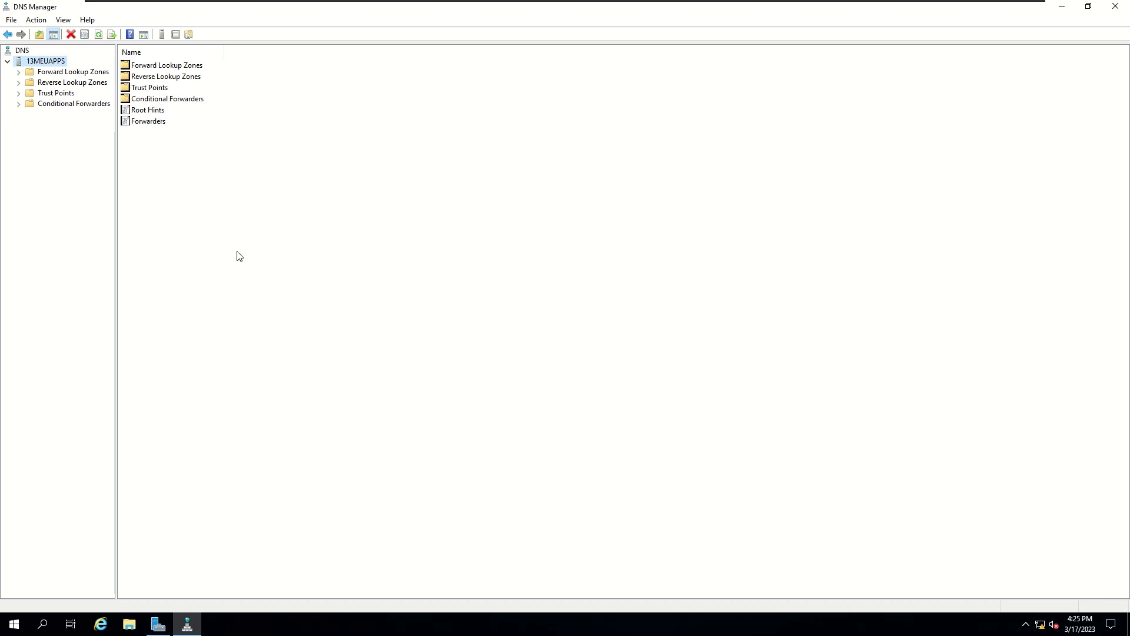
double_click(30, 71)
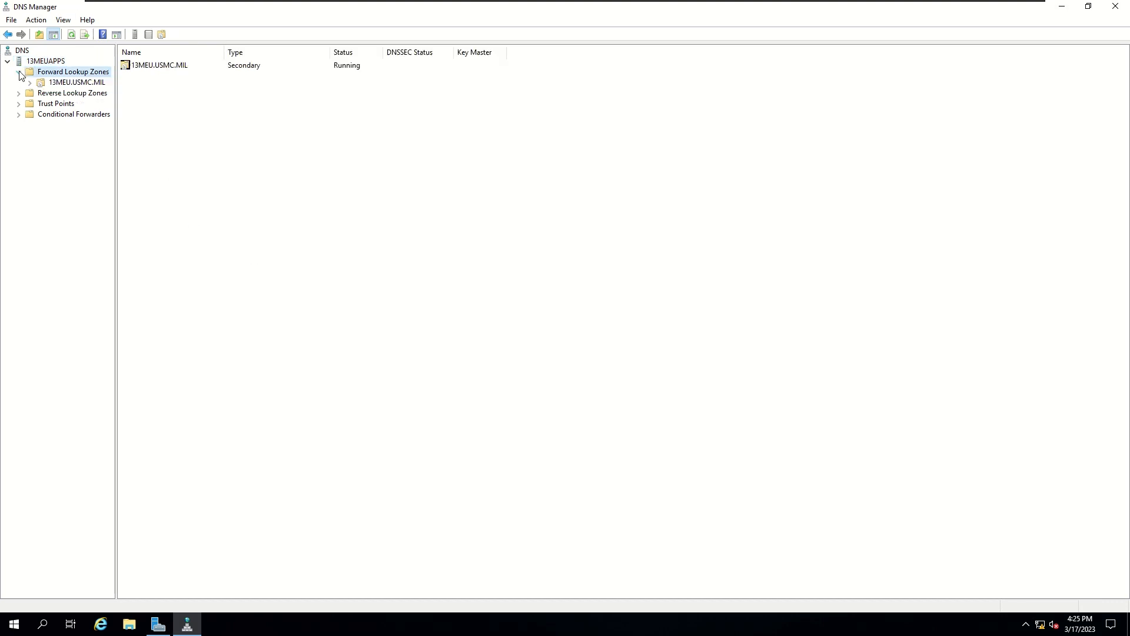
left_click(49, 83)
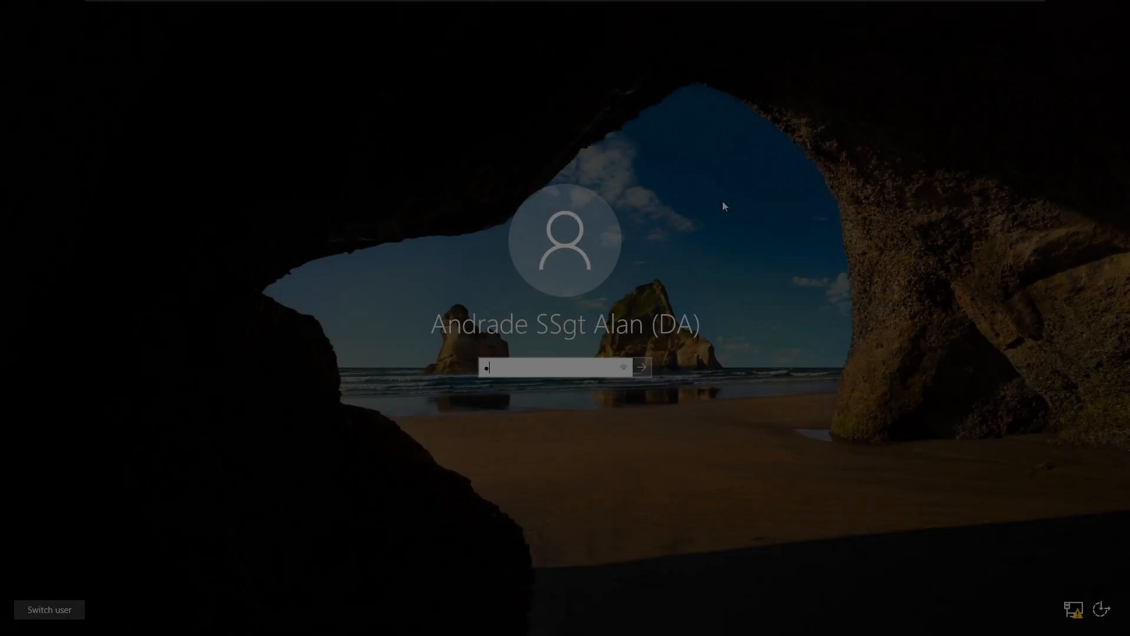
Sign in to 13MEUDC01 with the account password and return to its DNS Manager.
type("•••••••")
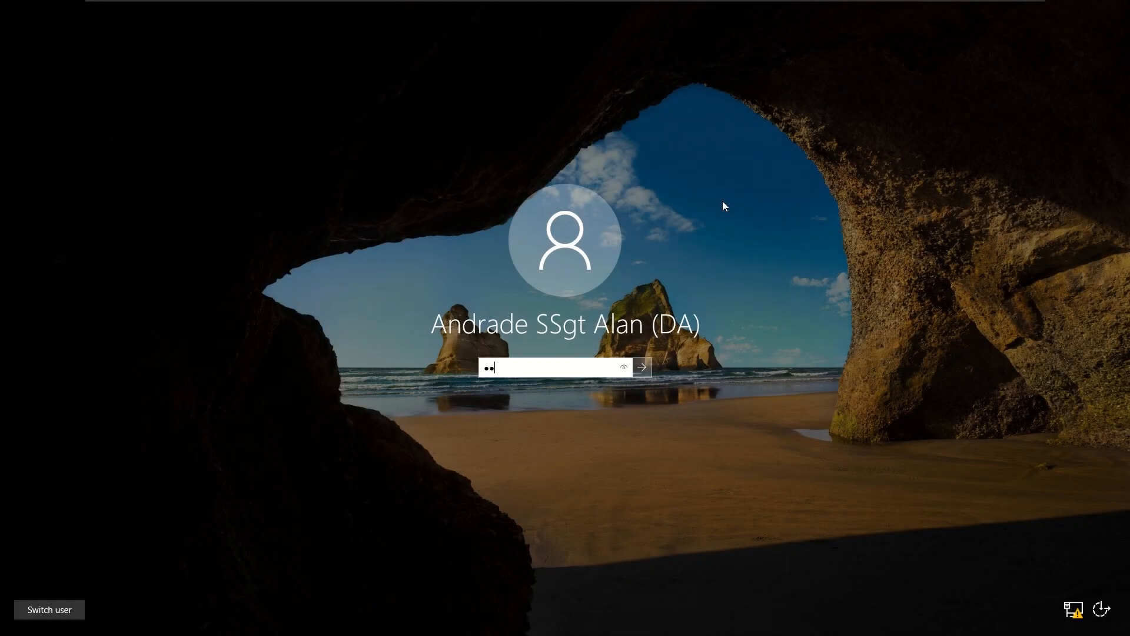
type("•••••••")
key("Return")
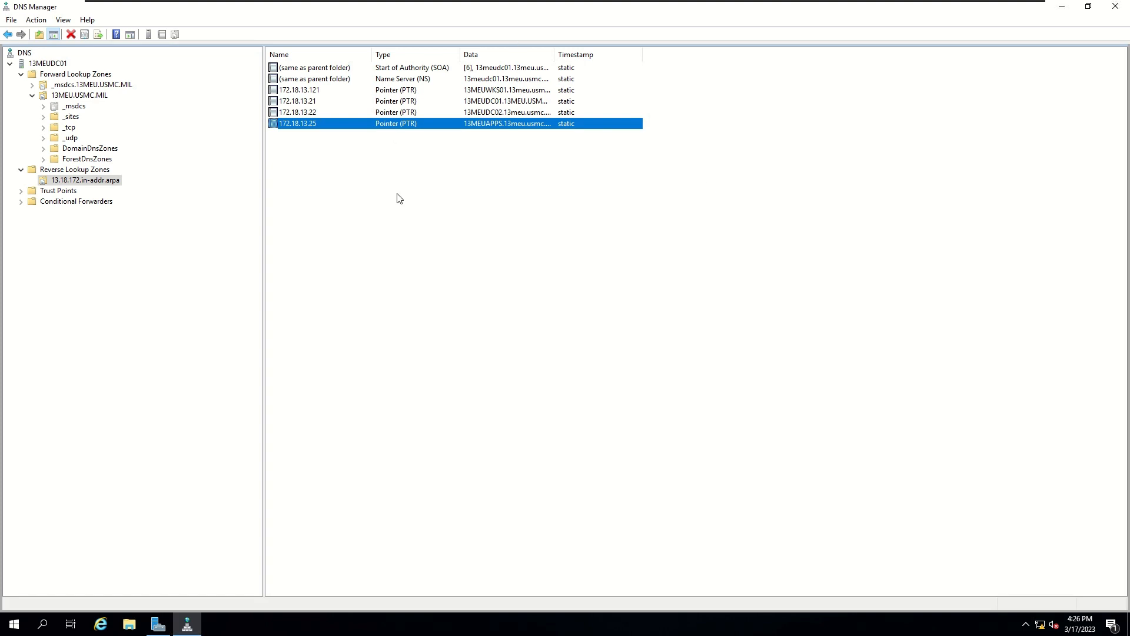
mouse_move(642, 5)
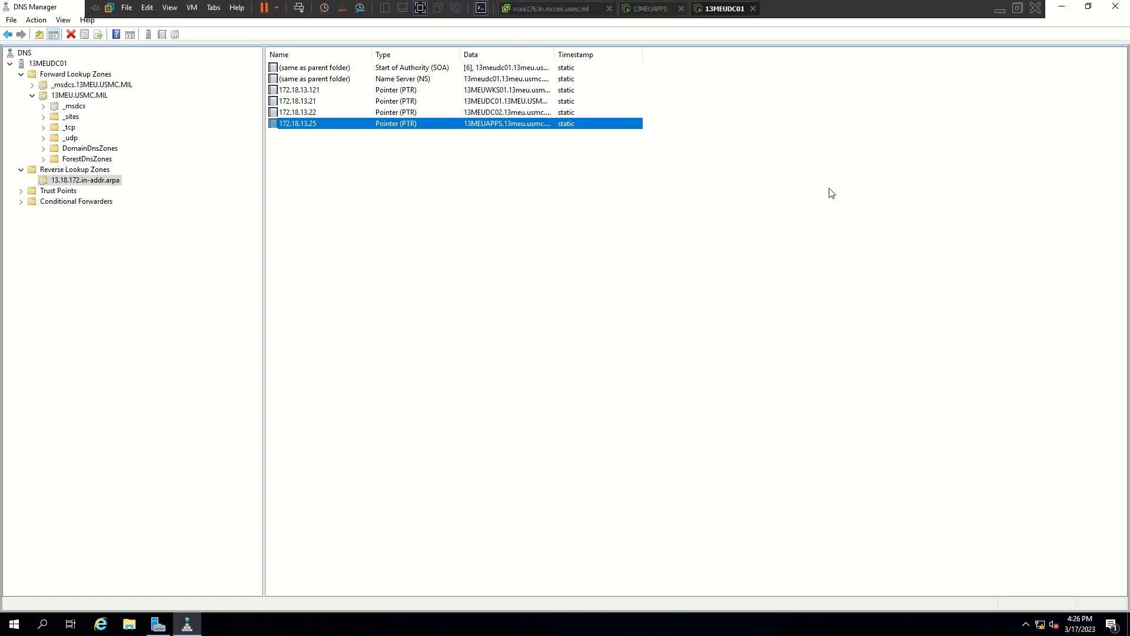
left_click(778, 193)
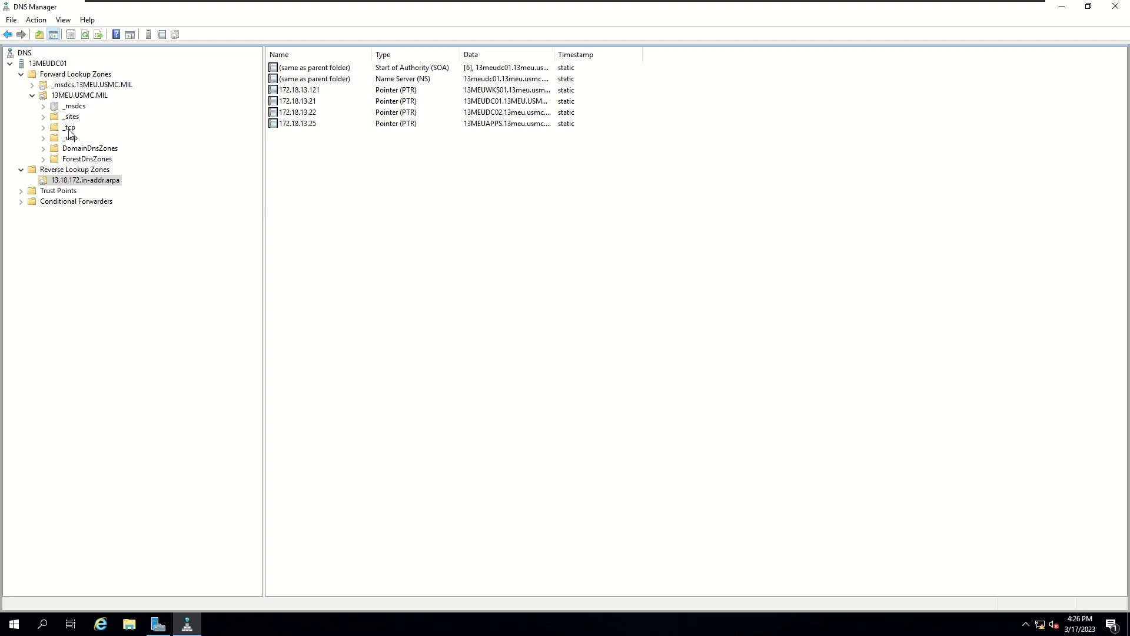
Open the properties of the 13MEU.USMC.MIL forward lookup zone on 13MEUDC01 and go to its name servers.
left_click(104, 86)
left_click(98, 97)
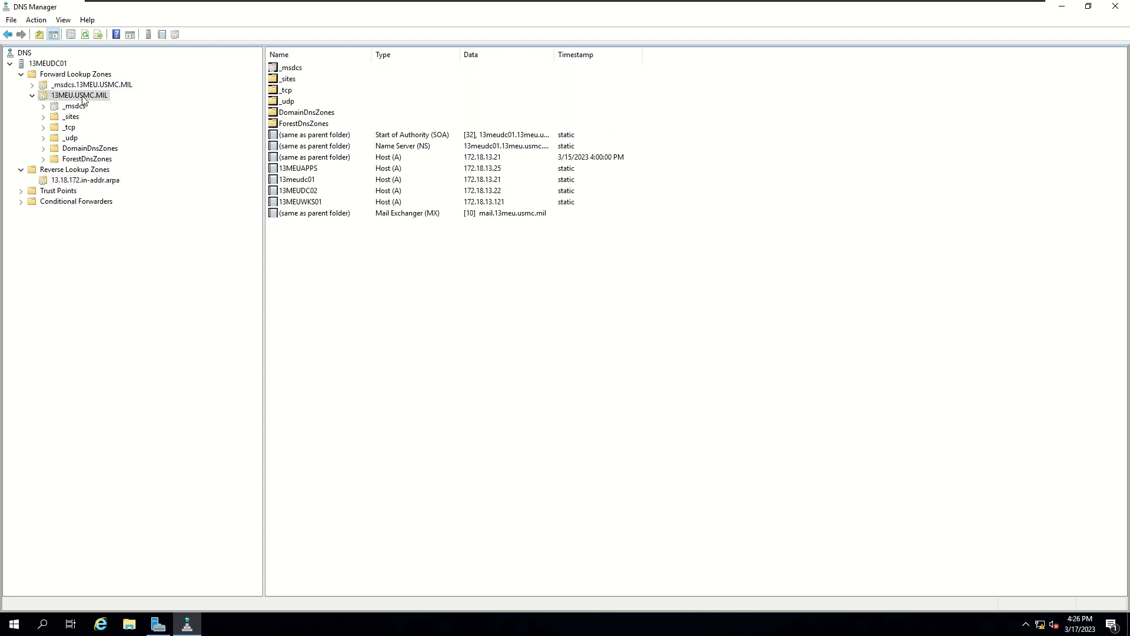
right_click(83, 99)
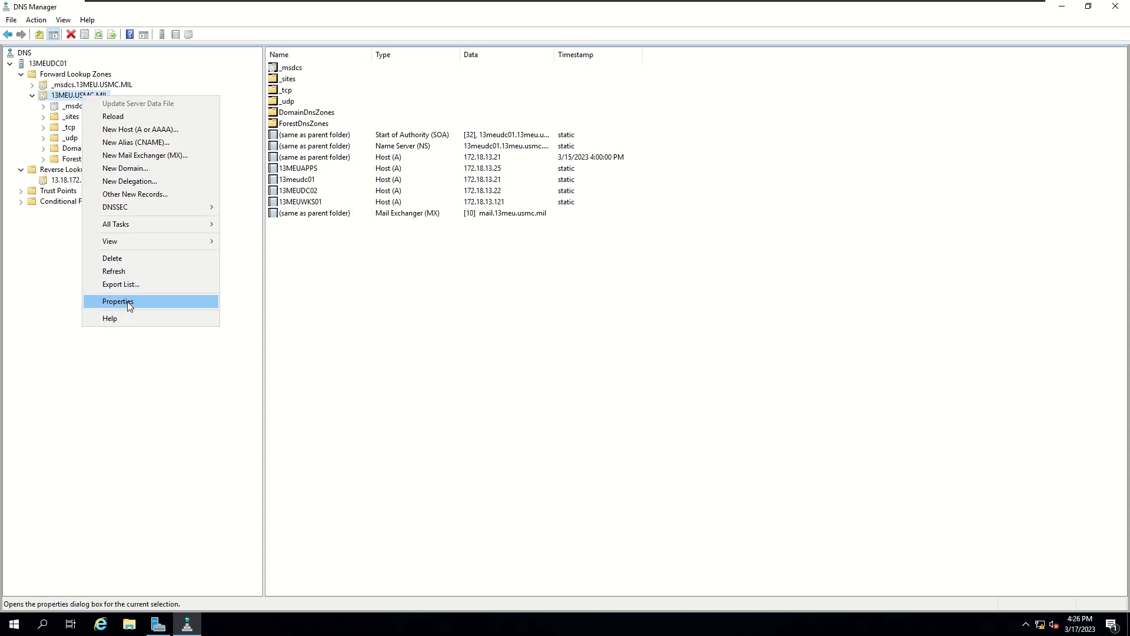
left_click(159, 302)
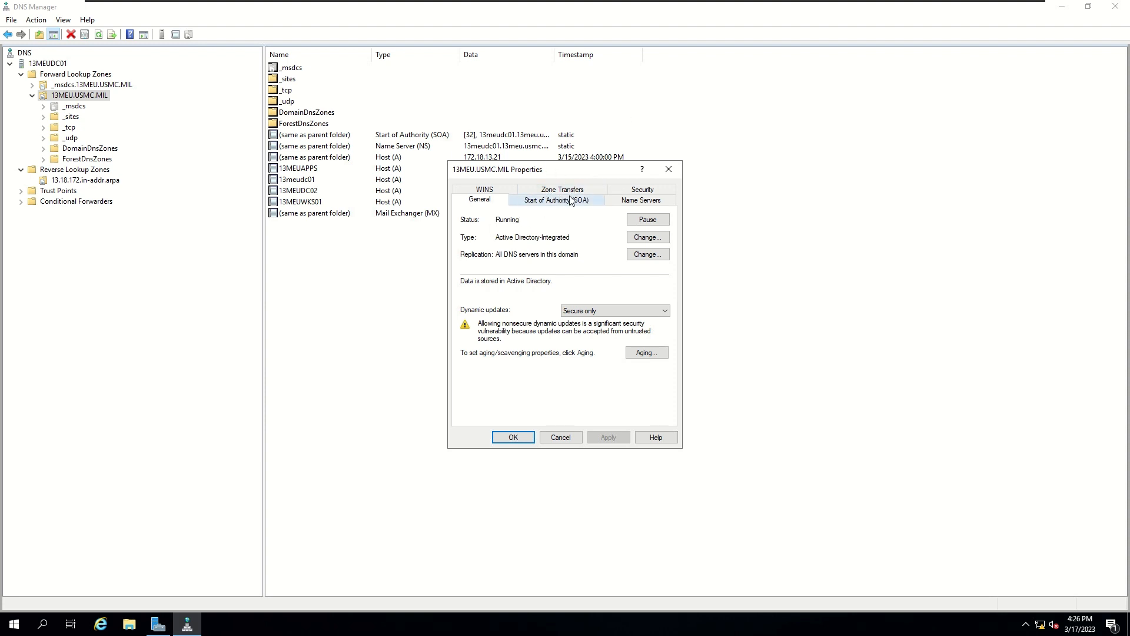
left_click(642, 201)
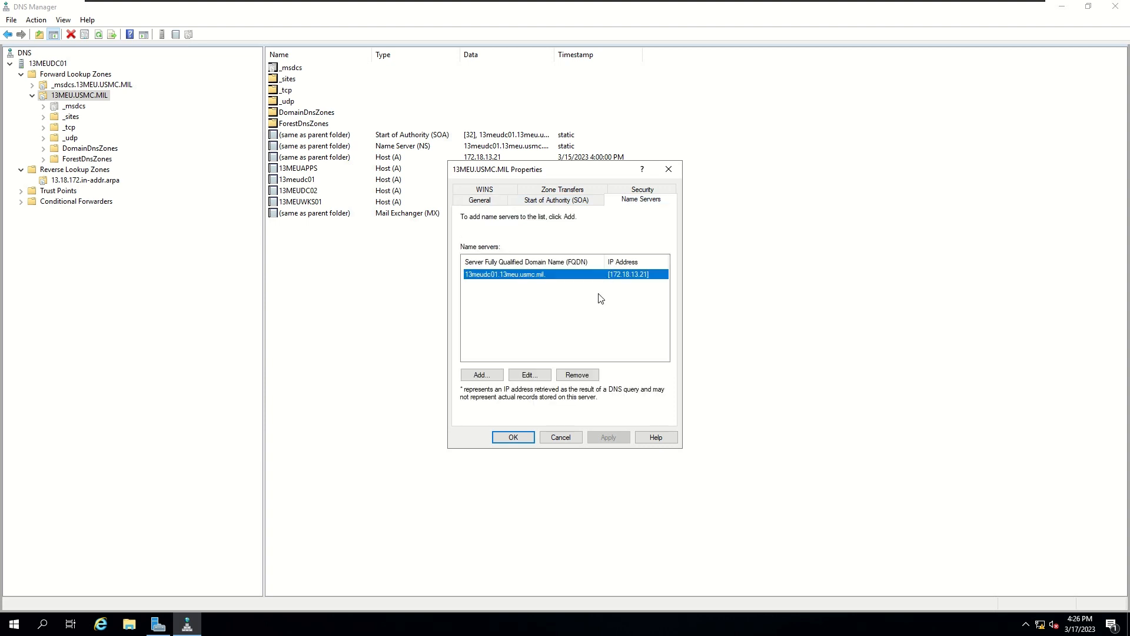
left_click(586, 338)
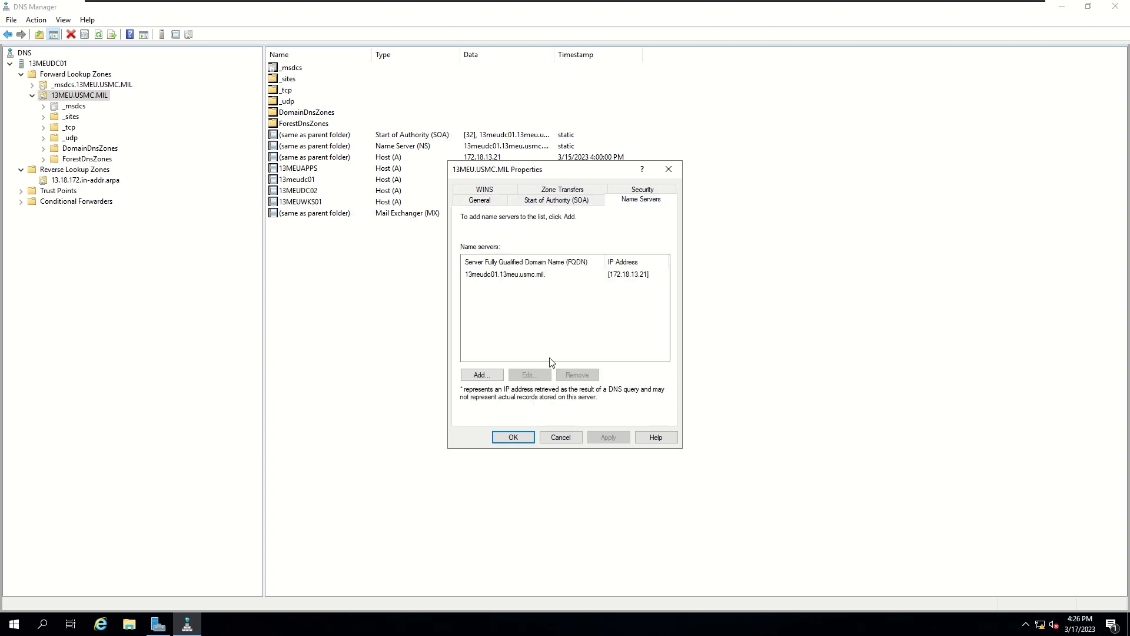
Start a new name server record for 13MEUAPPS and resolve its IP address.
left_click(486, 379)
left_click_drag(559, 201, 641, 239)
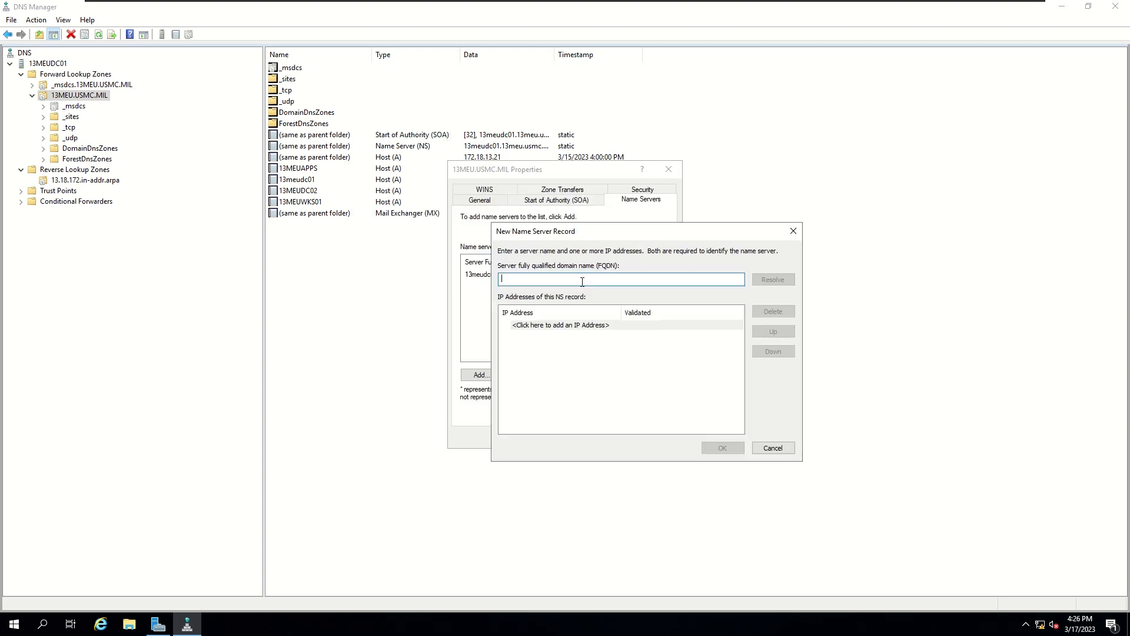
type("13meu")
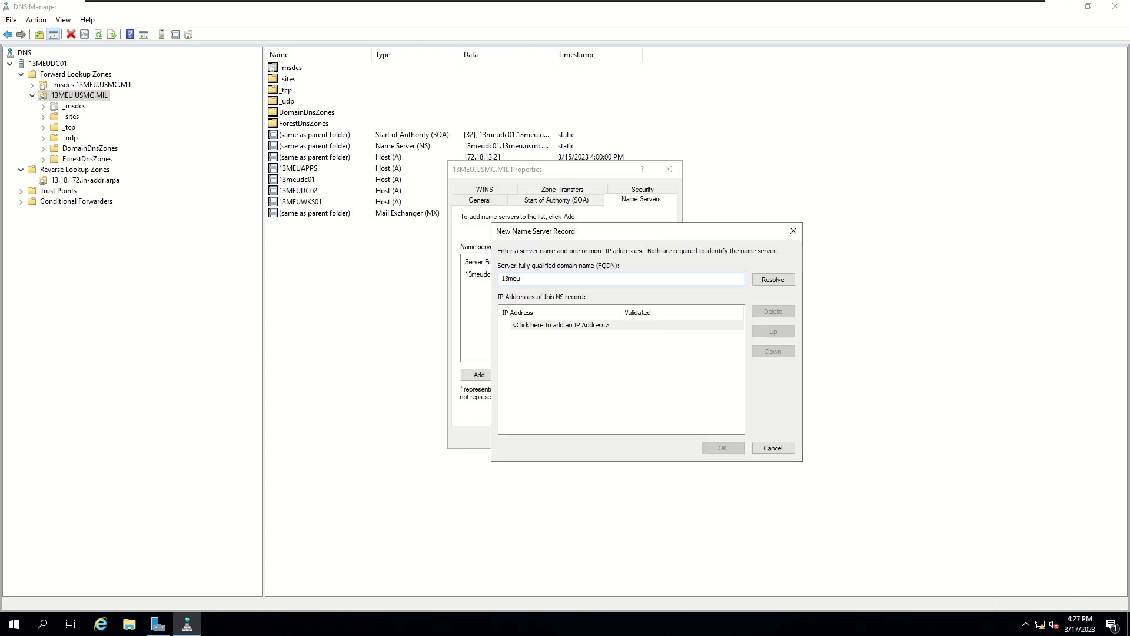
type("M")
key("BackSpace")
key("BackSpace")
type("MEUAPPS")
left_click(756, 283)
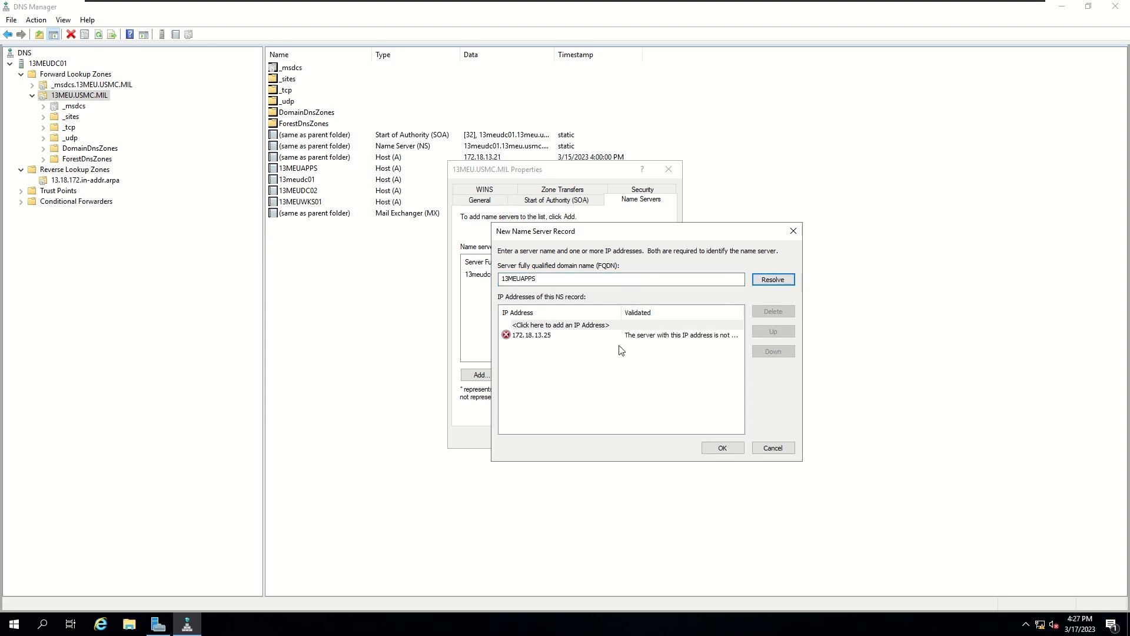
left_click(576, 335)
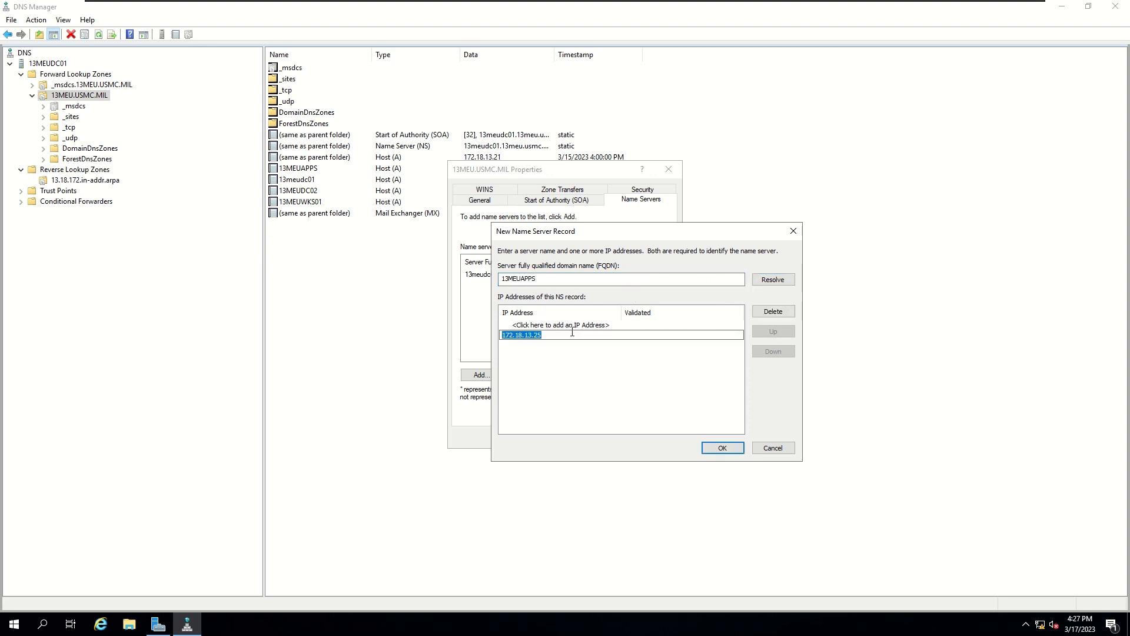
left_click(583, 326)
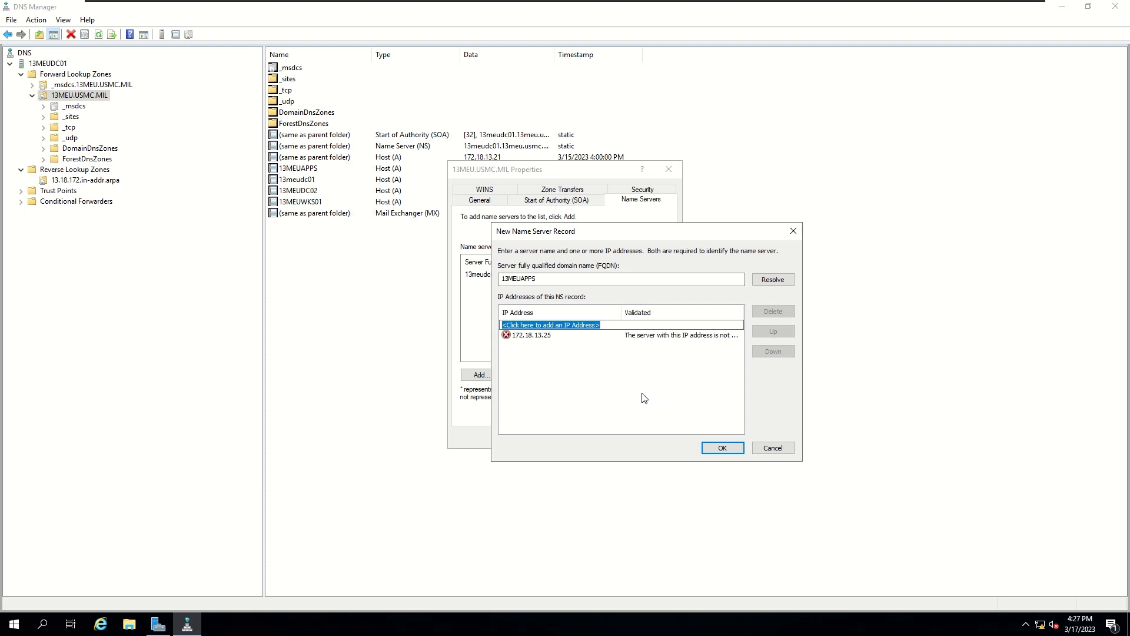
Complete the name server's FQDN as 13MEUAPPS.13MEU.USMC.MIL, resolve it again, and add and apply the record.
left_click(570, 281)
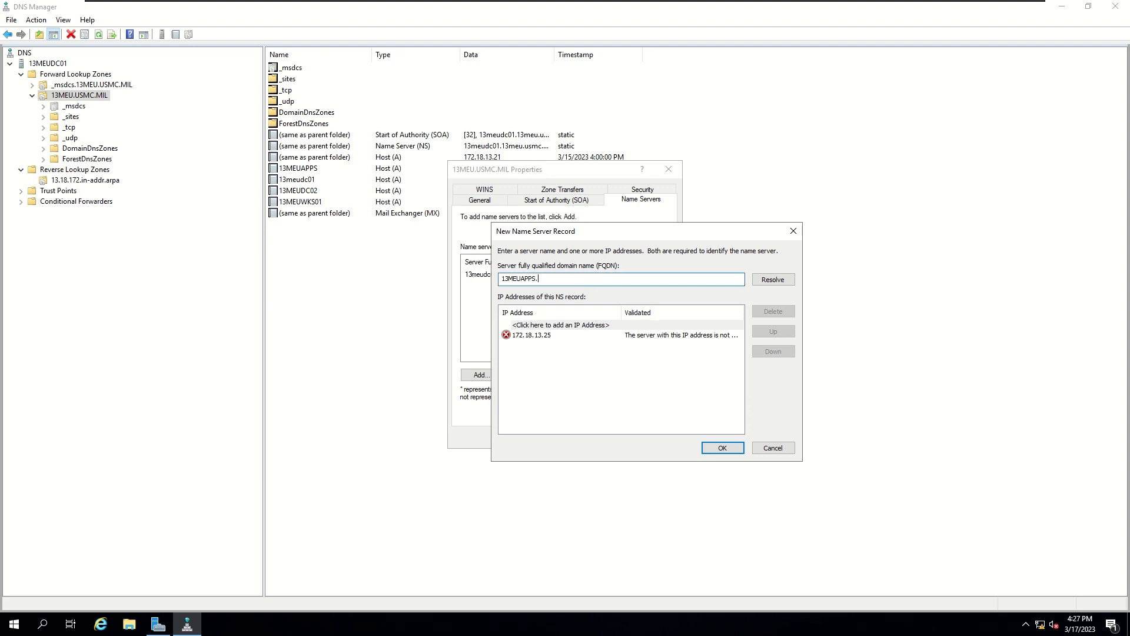
type(".13MEU.USMC.MIL")
left_click(778, 282)
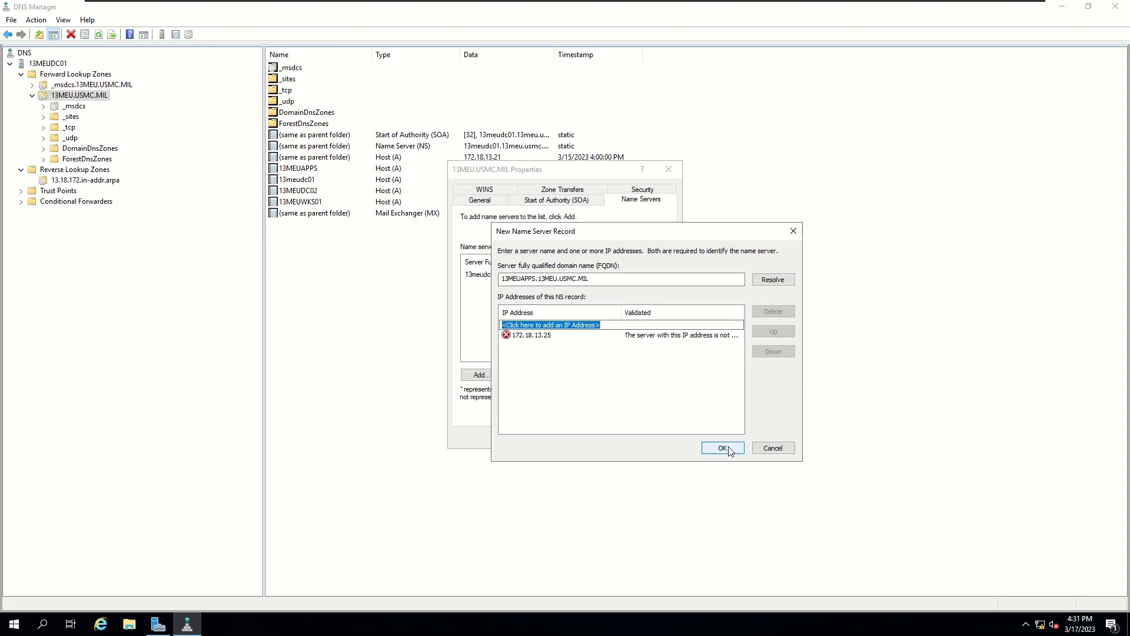
left_click(719, 448)
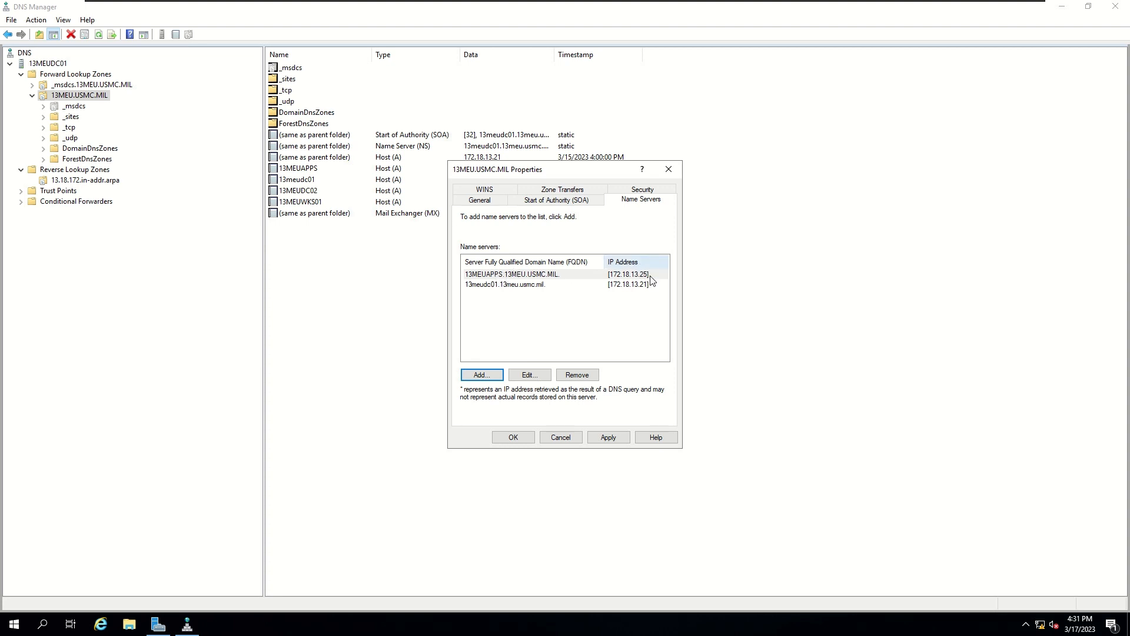
left_click(617, 441)
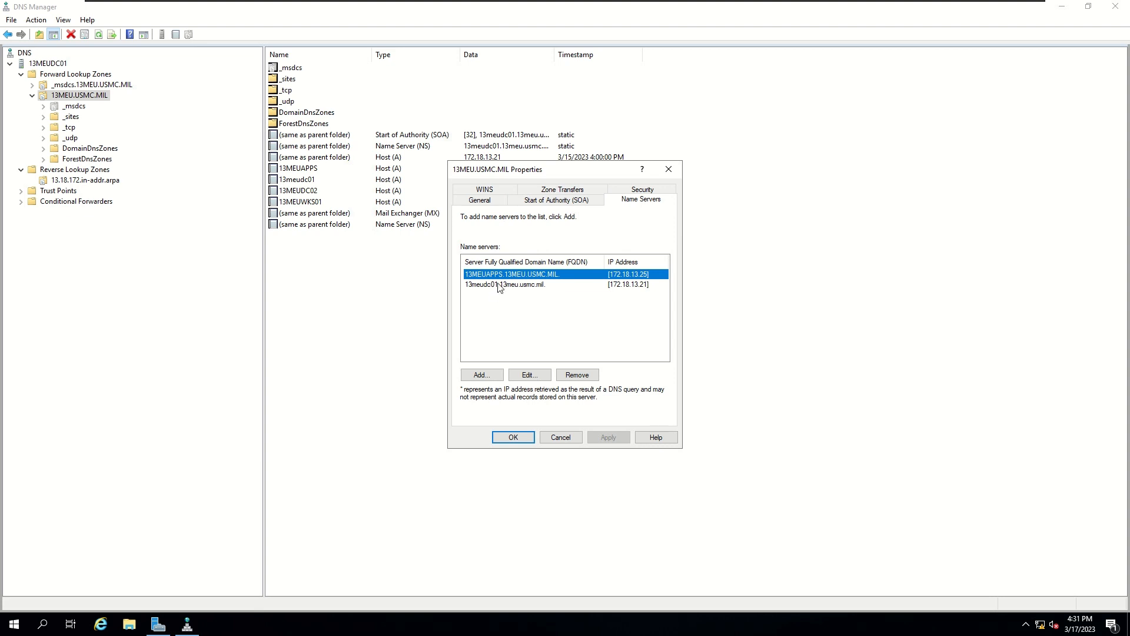
Allow zone transfers for 13MEU.USMC.MIL only to servers listed as name servers, and save the zone properties.
left_click(573, 191)
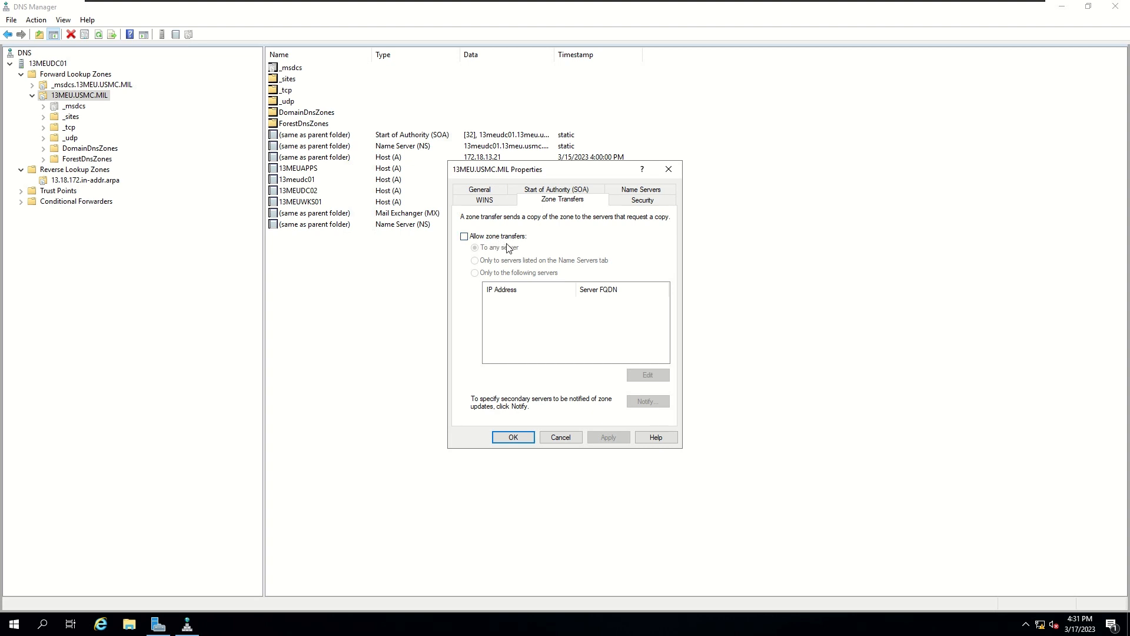
left_click(464, 236)
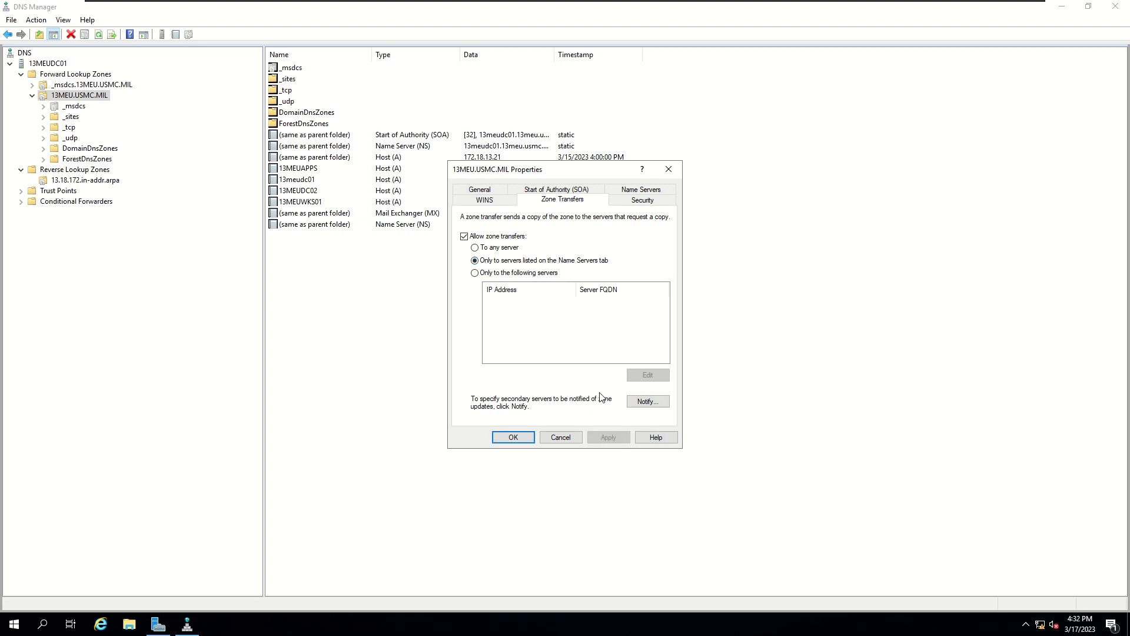
left_click(513, 437)
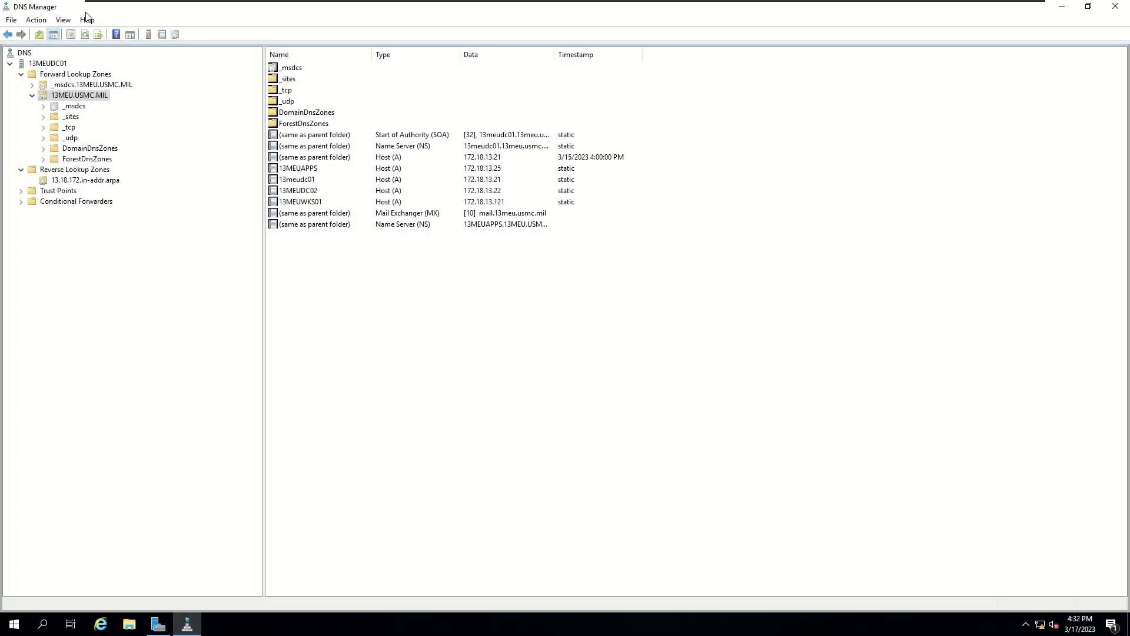
Set the minimum (default) TTL in the 13MEU.USMC.MIL zone's Start of Authority to 2 hours and apply it.
right_click(103, 98)
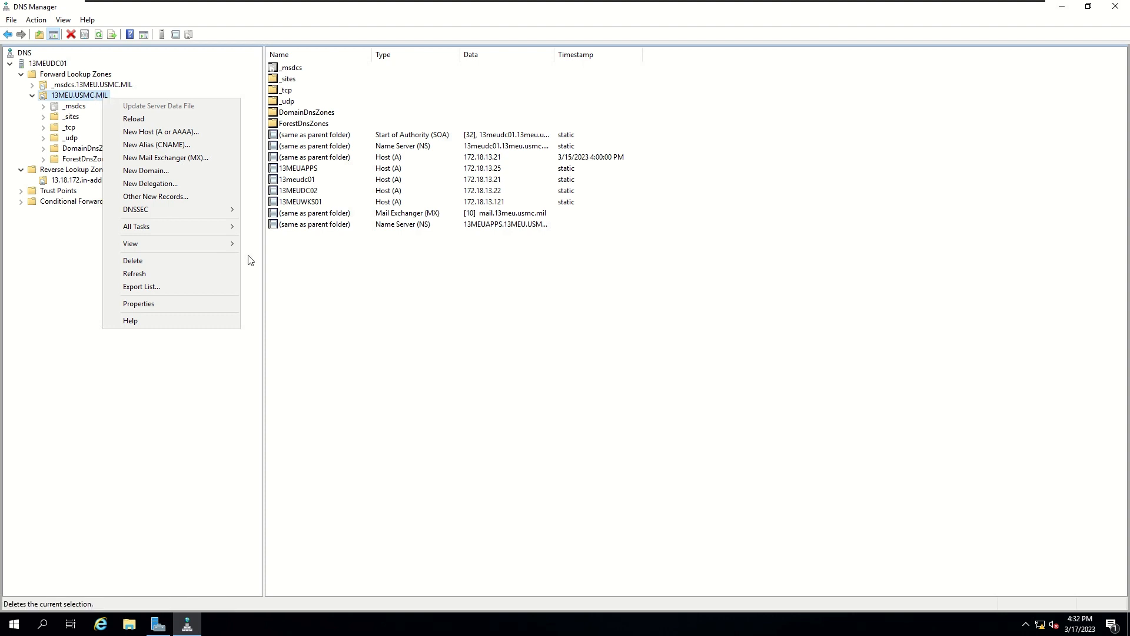
left_click(178, 304)
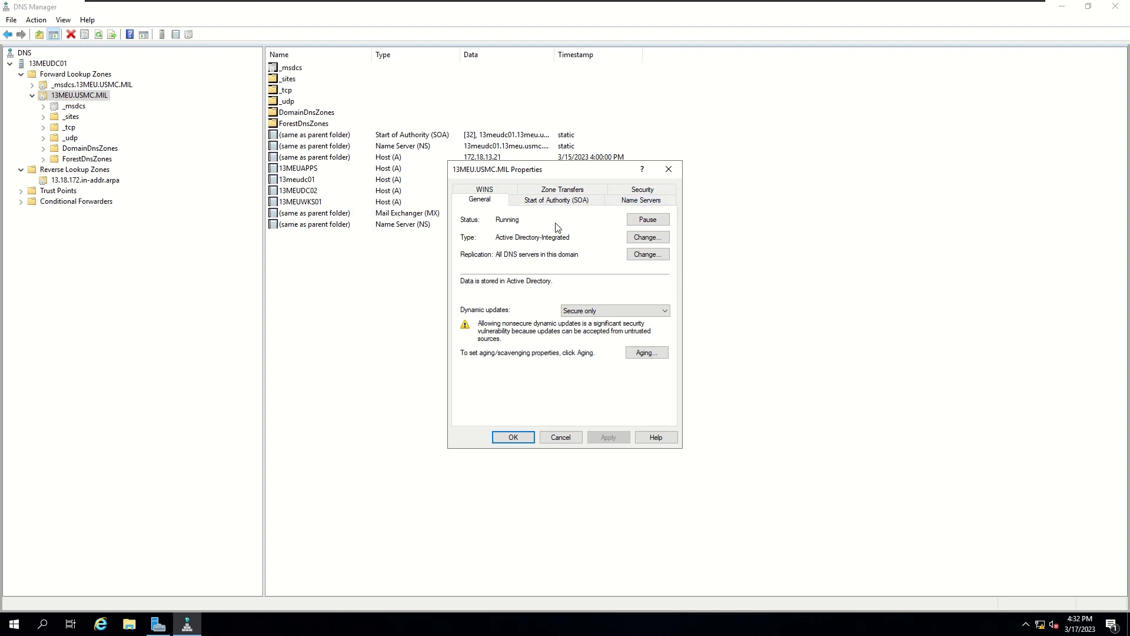
left_click(580, 202)
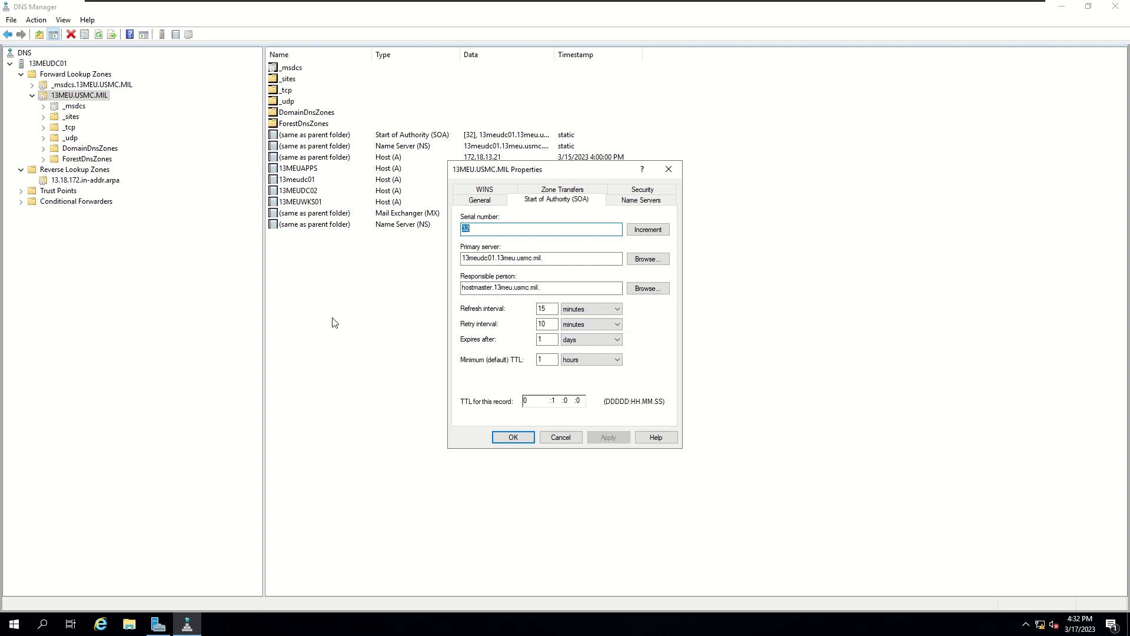
left_click(546, 358)
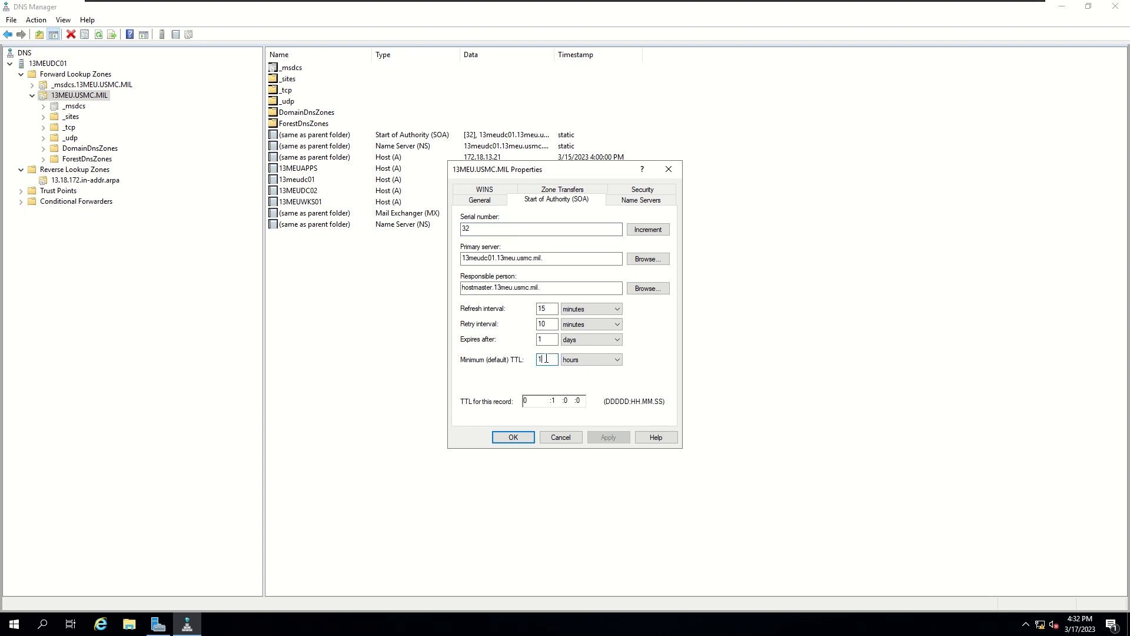
type("2")
left_click(609, 441)
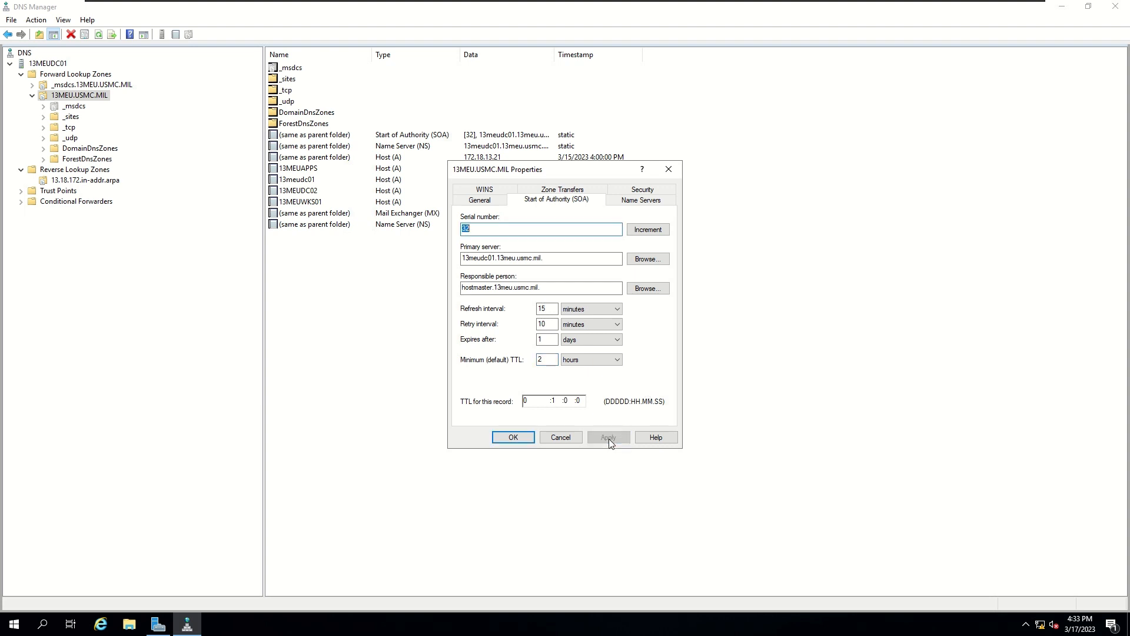
Close the zone properties and enable scavenging of stale resource records for all zones on 13MEUDC01, applying it to the existing Active Directory-integrated zones.
left_click(513, 437)
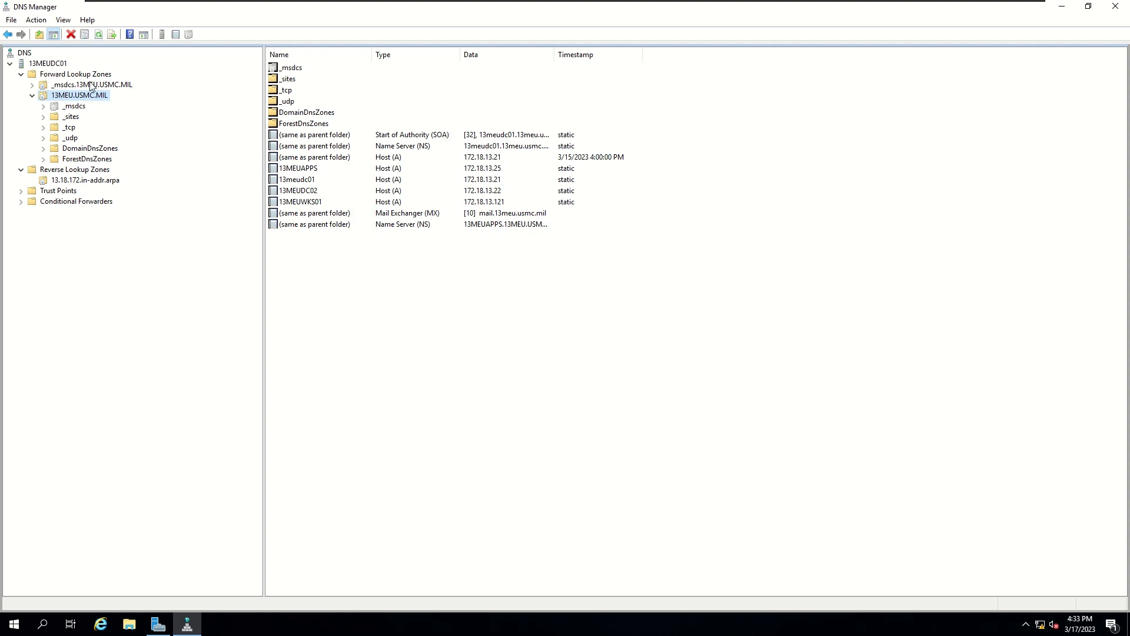
left_click(56, 65)
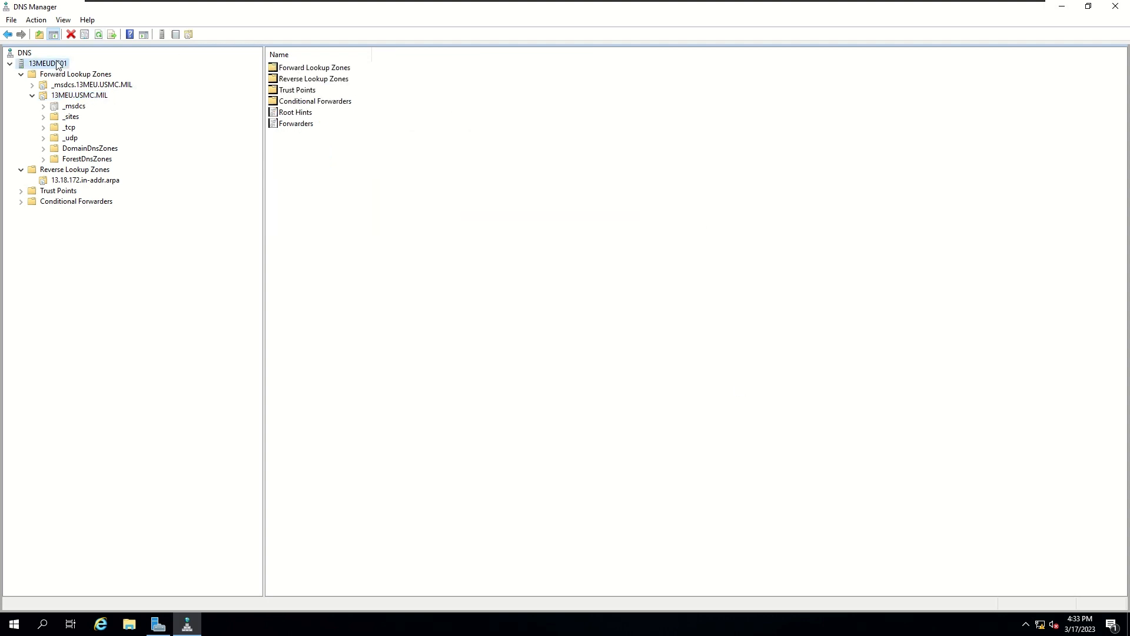
right_click(55, 66)
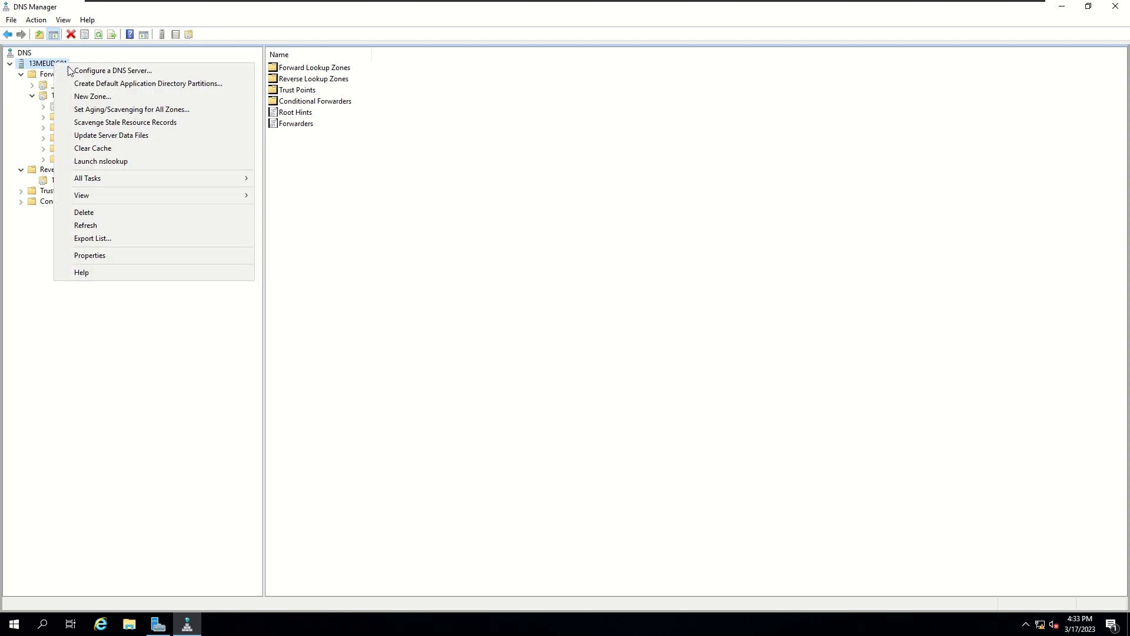
left_click(194, 113)
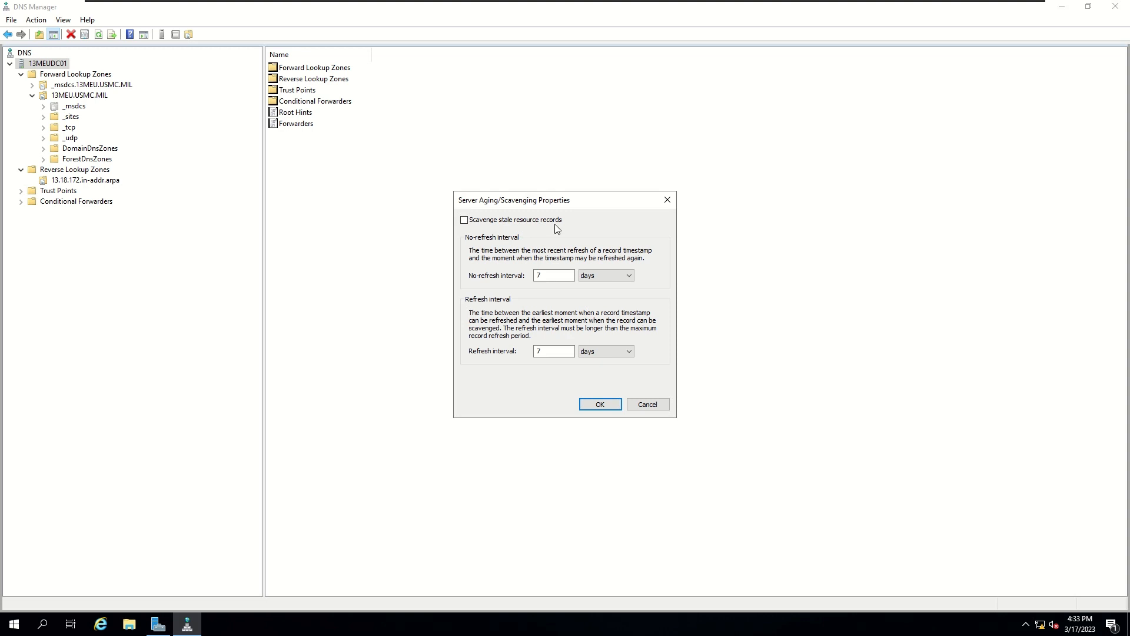
left_click(512, 221)
left_click(606, 405)
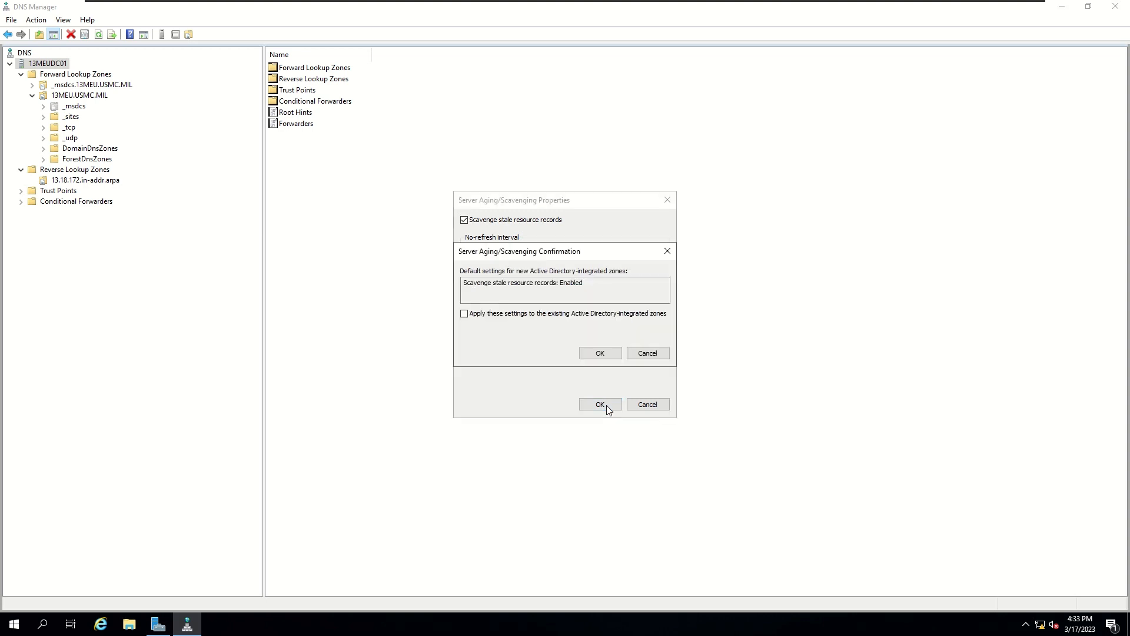
left_click(492, 314)
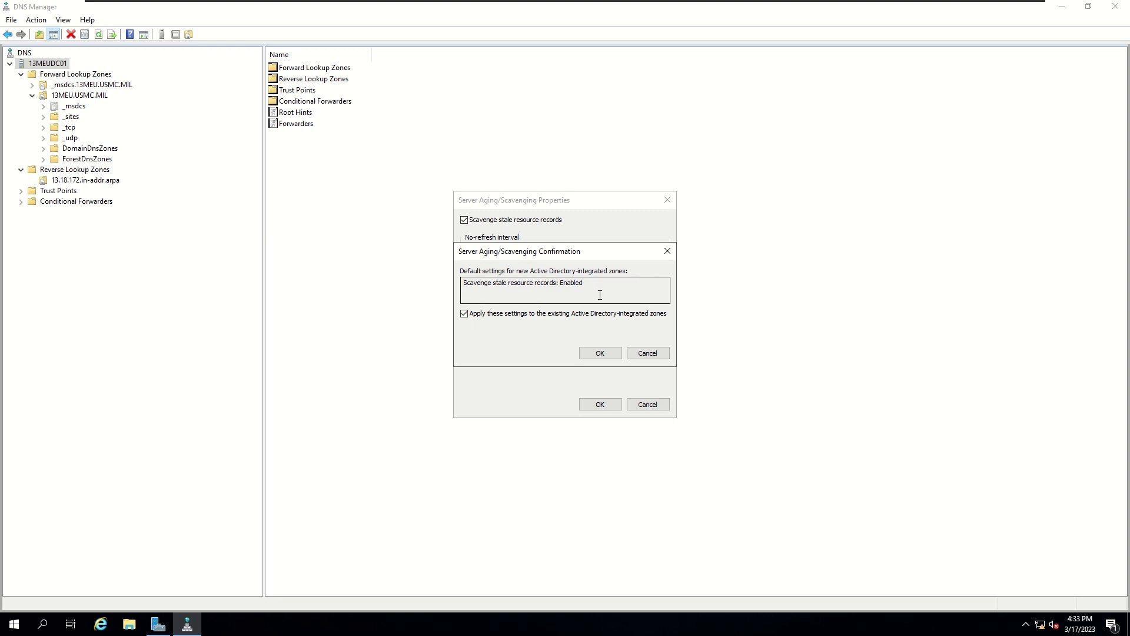
left_click(601, 353)
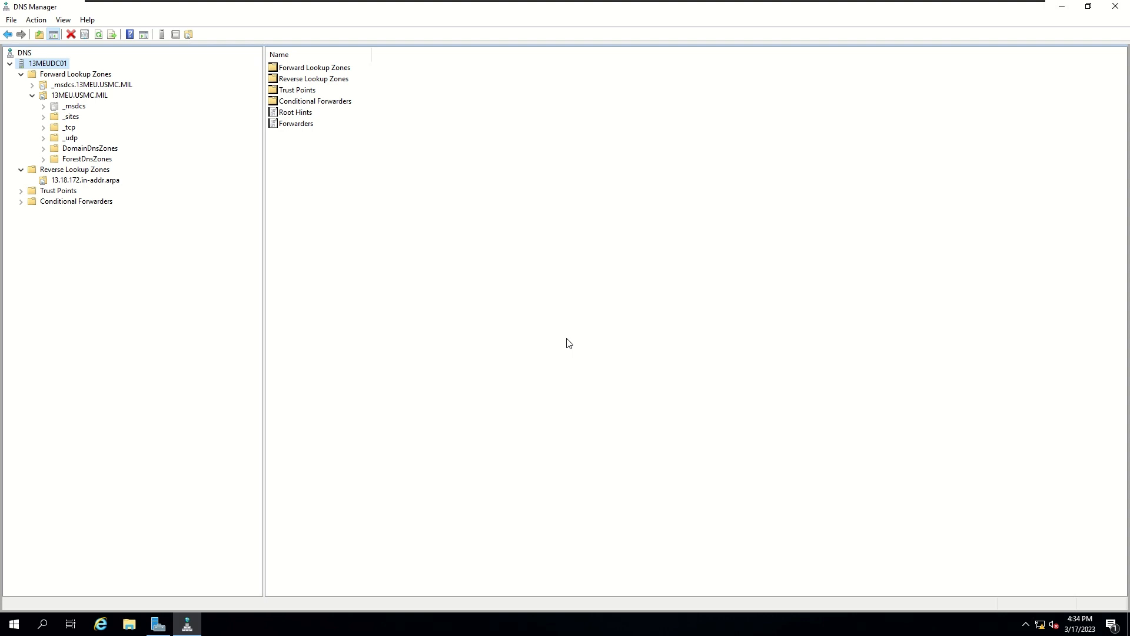
left_click(687, 248)
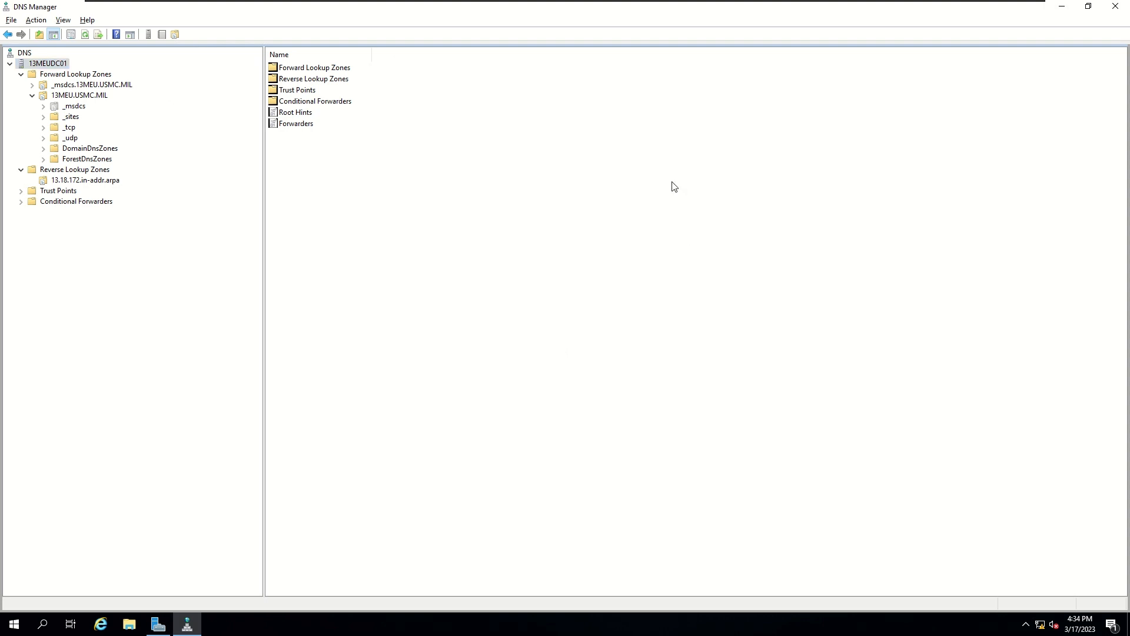
Switch to the 13MEUAPPS virtual machine in full screen and refresh its secondary zone 13MEU.USMC.MIL.
key("ctrl+alt+Return")
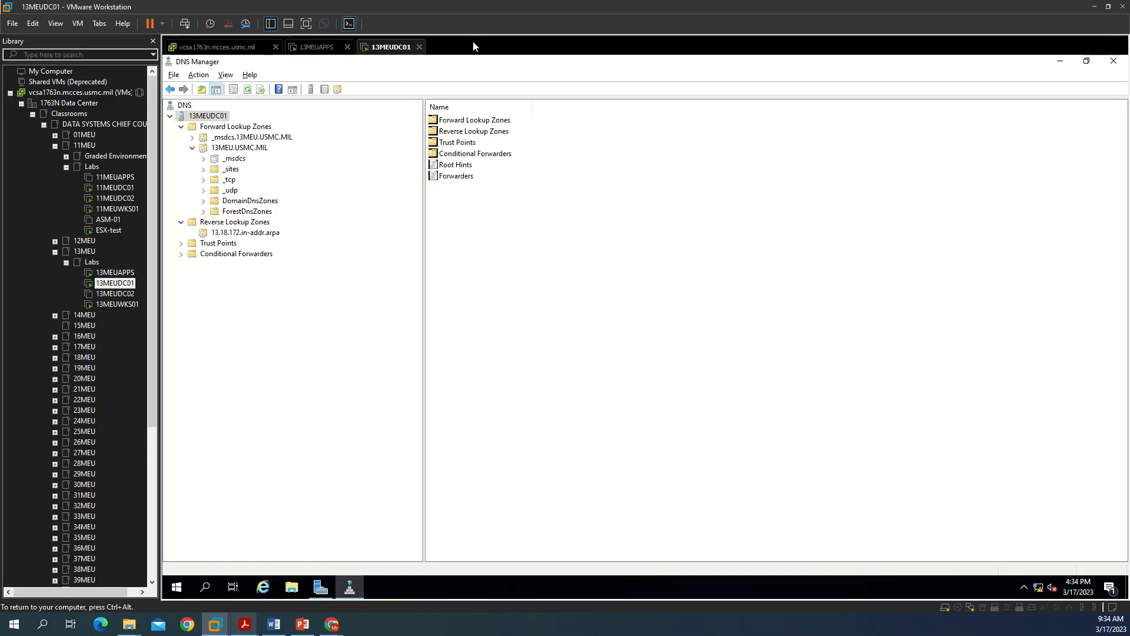
left_click(320, 46)
left_click(551, 230)
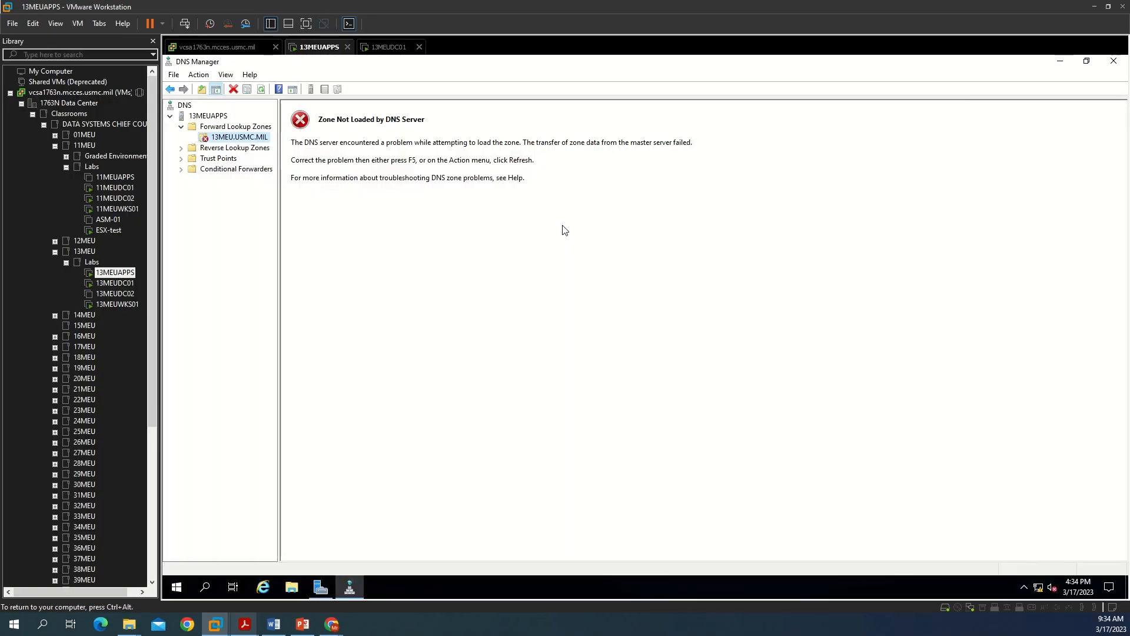
key("ctrl+alt+Return")
left_click(98, 35)
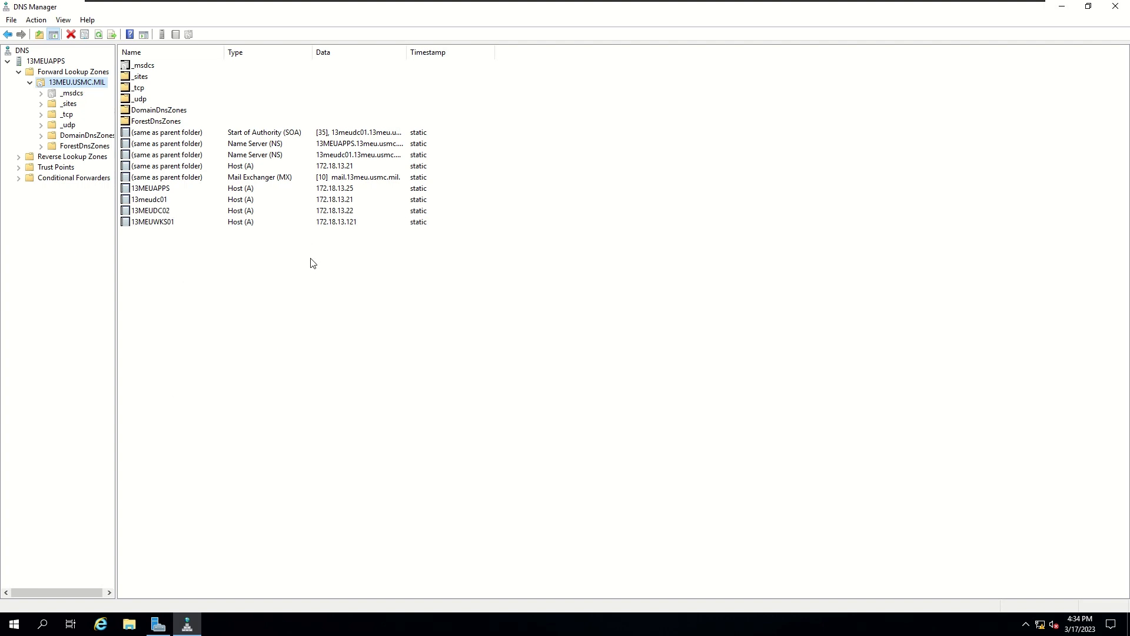
left_click_drag(236, 330, 236, 85)
left_click(607, 370)
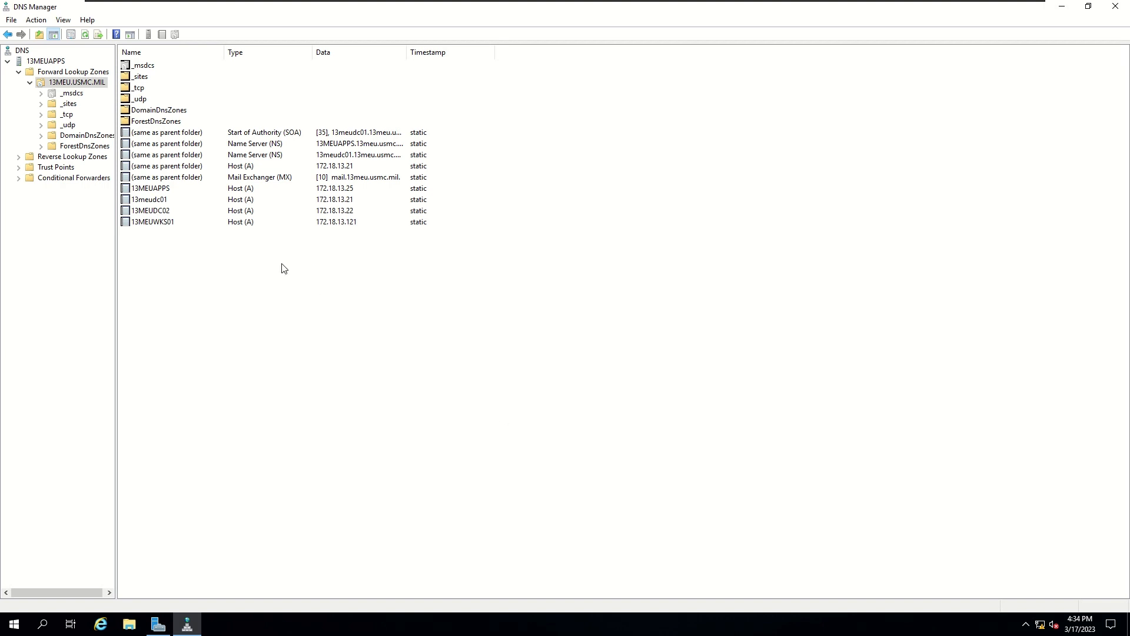
Start creating a new zone under Reverse Lookup Zones on 13MEUAPPS.
left_click(59, 157)
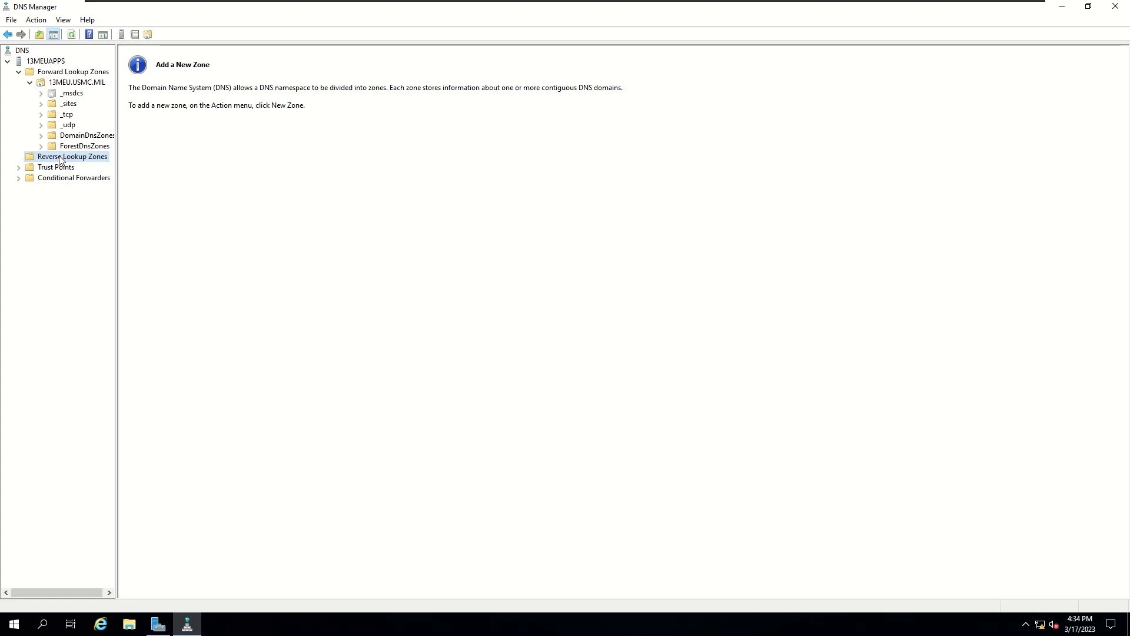
right_click(59, 159)
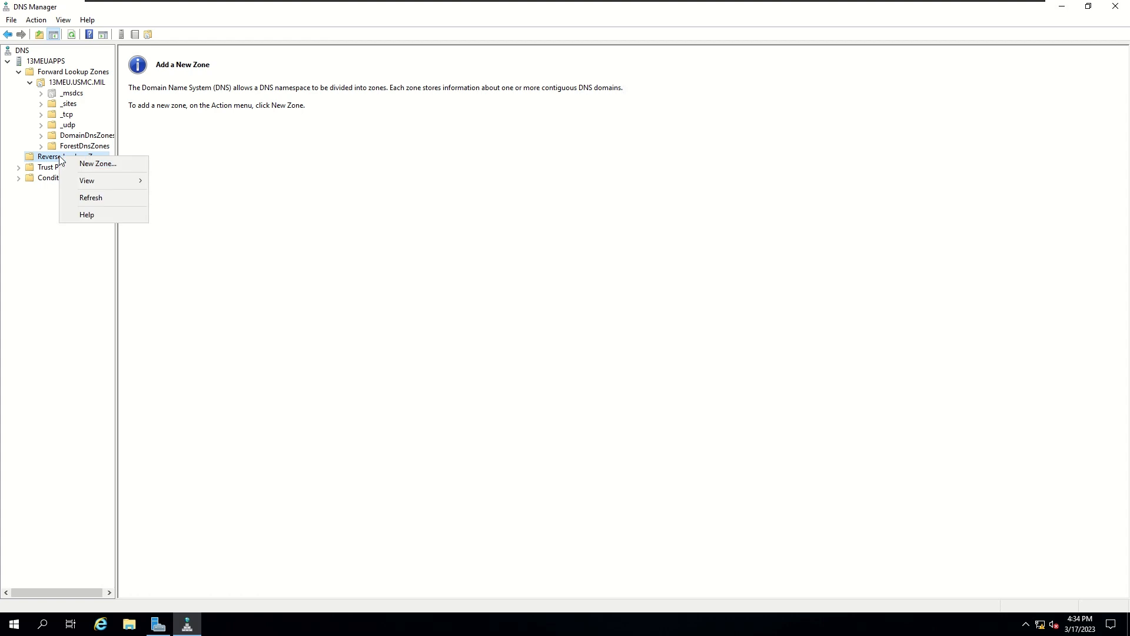
left_click(194, 175)
right_click(99, 156)
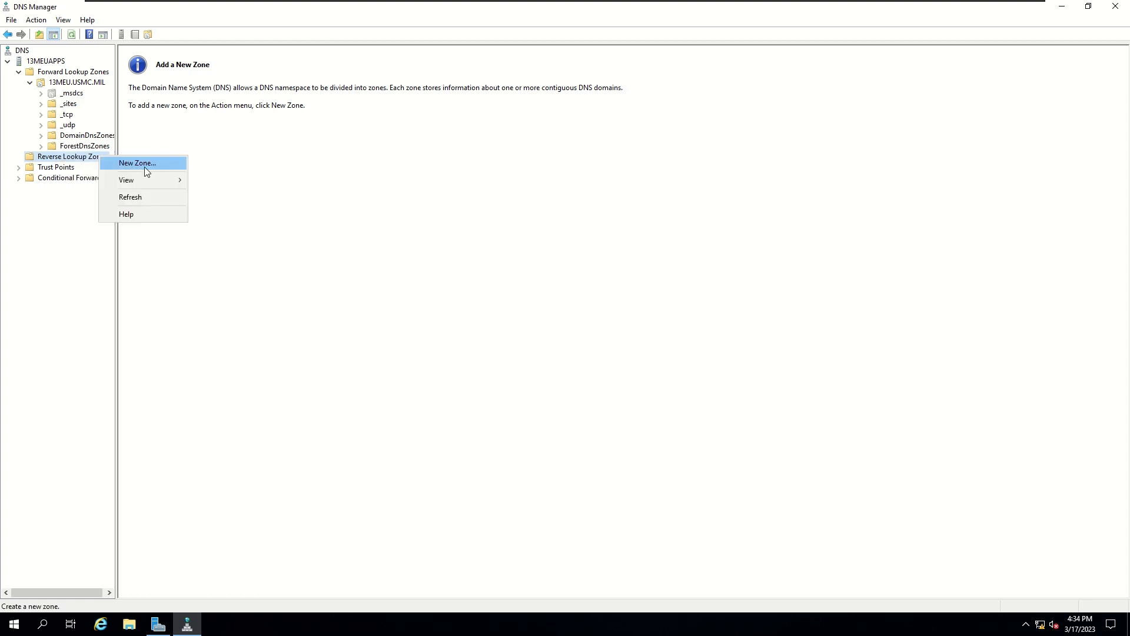